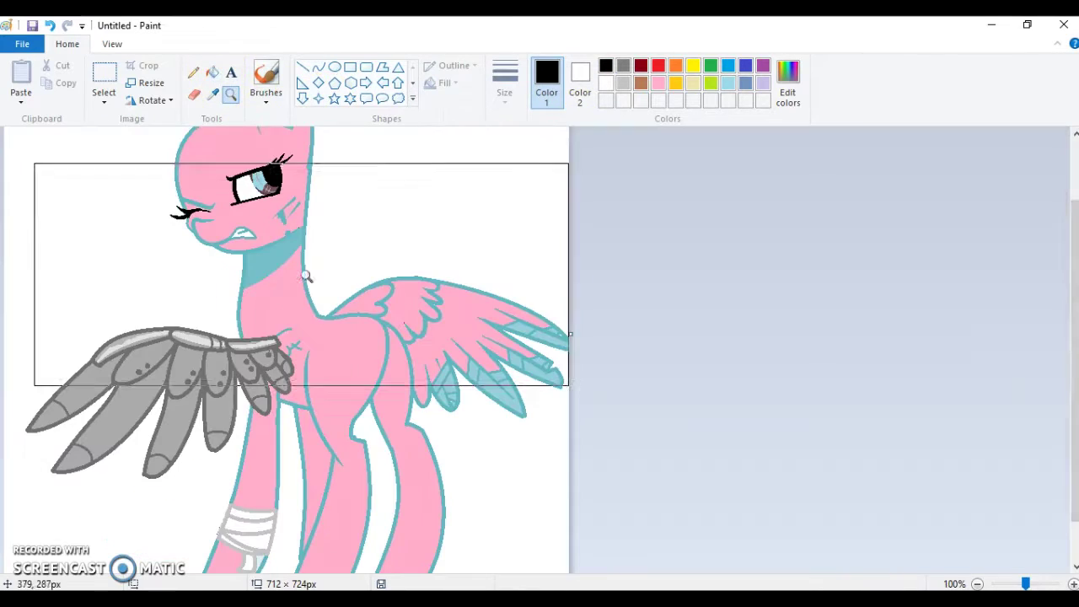
Step: Fill the light-blue tips of the lower feathers on the feathered wing with light pink
click(512, 358)
click(954, 376)
click(952, 373)
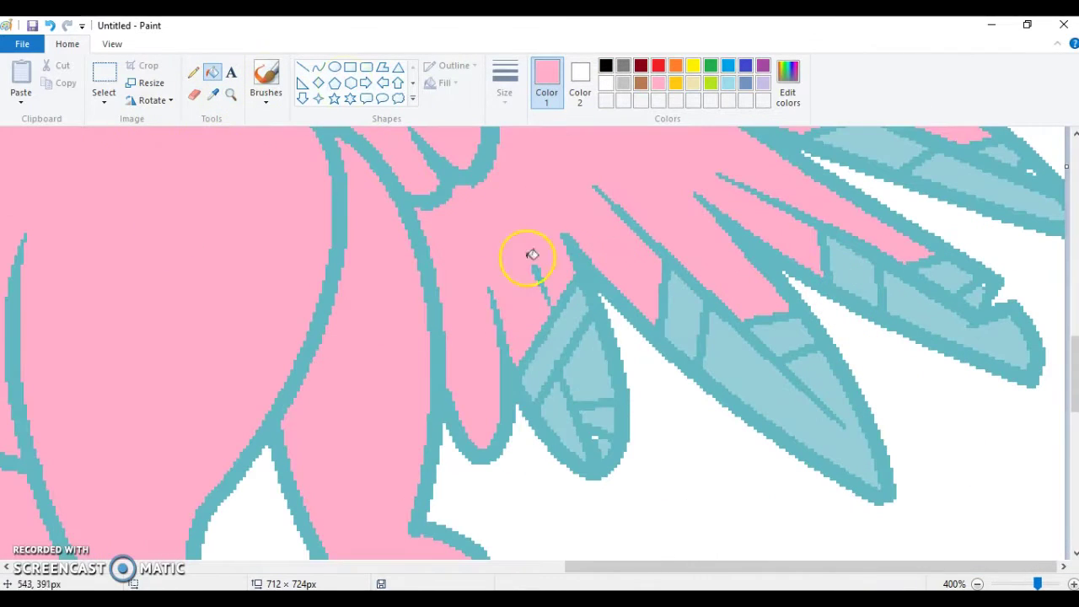
click(599, 440)
click(50, 27)
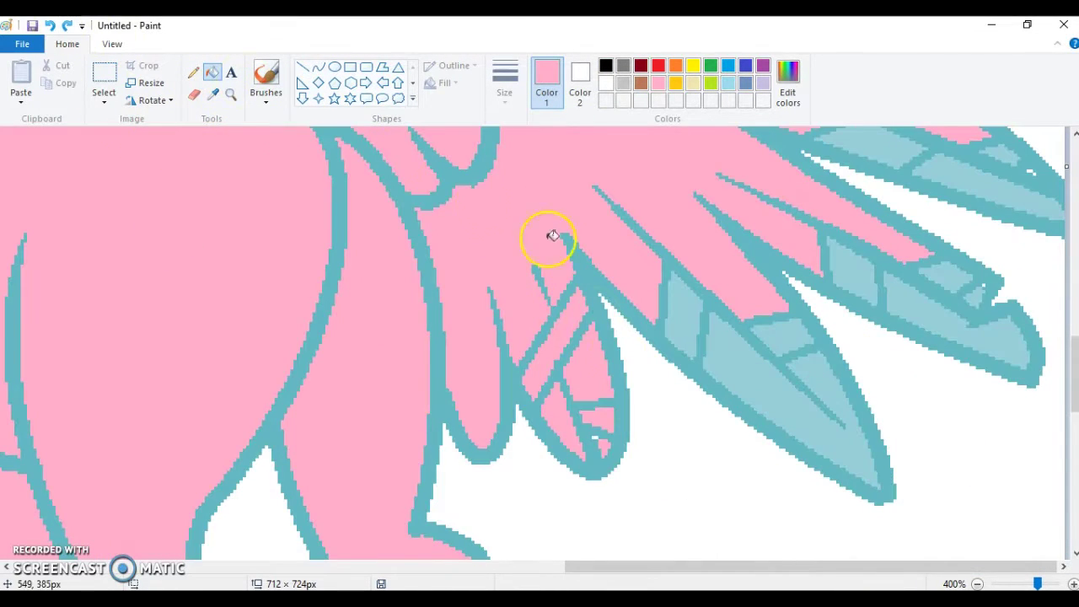
click(988, 281)
click(50, 25)
click(193, 73)
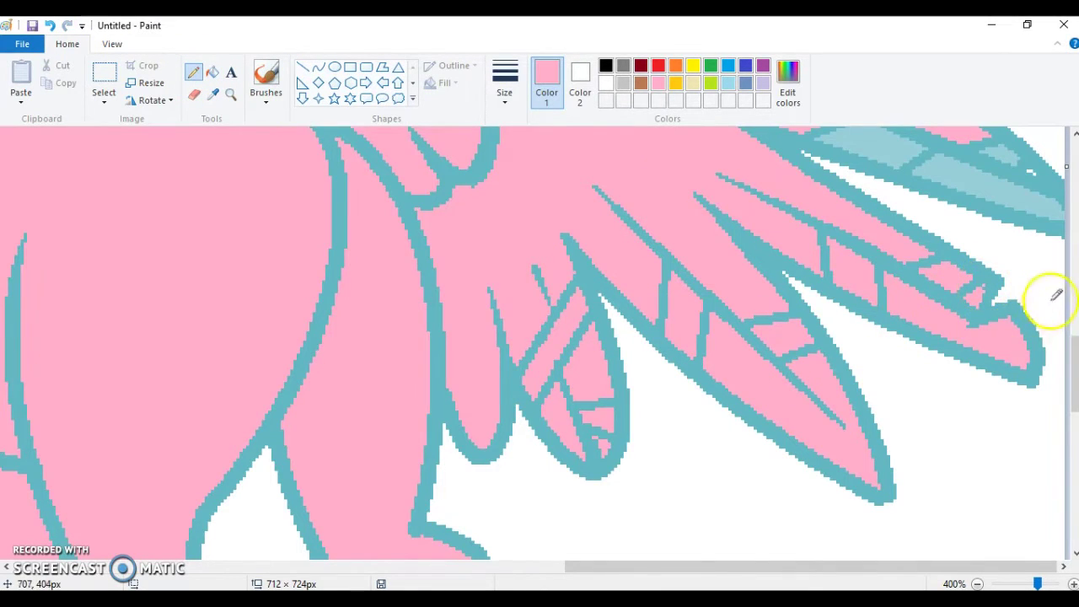
Step: Fill the remaining light-blue sections of the wing's uppermost long feather with light pink
drag(1073, 368, 1072, 346)
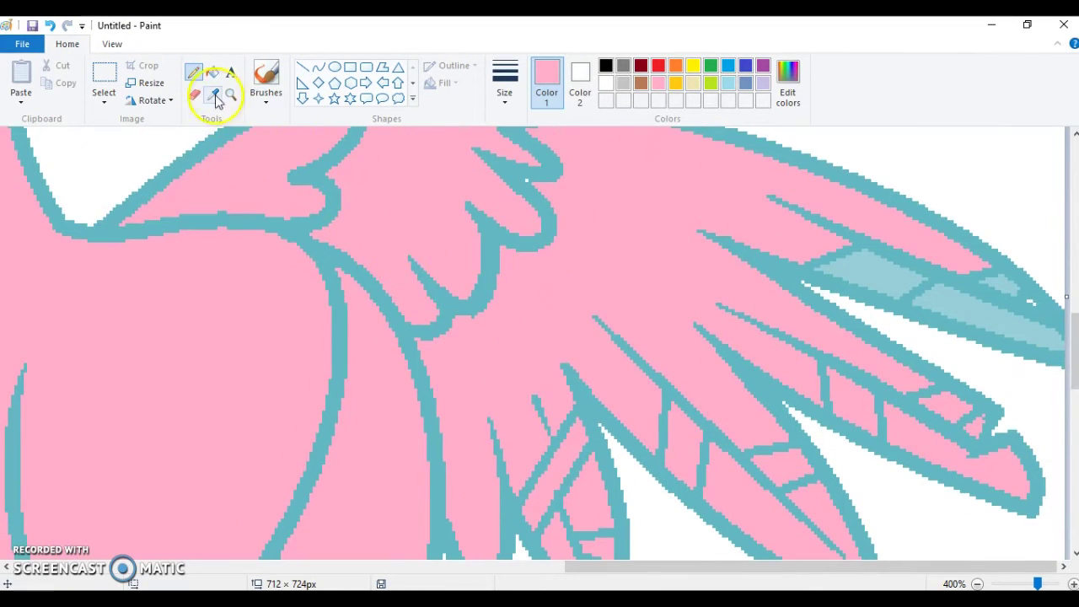
click(950, 308)
click(1000, 284)
click(192, 72)
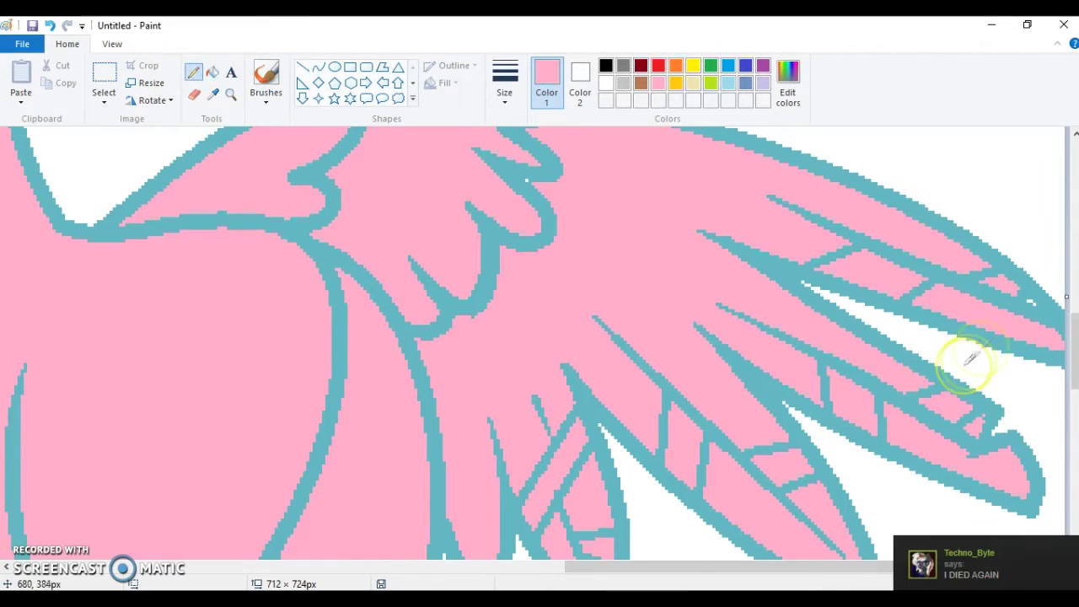
Step: Mix a darker pink (Red 255, Green 132, Blue 172) and fill the teal head, body, leg and wing outlines with it
click(230, 94)
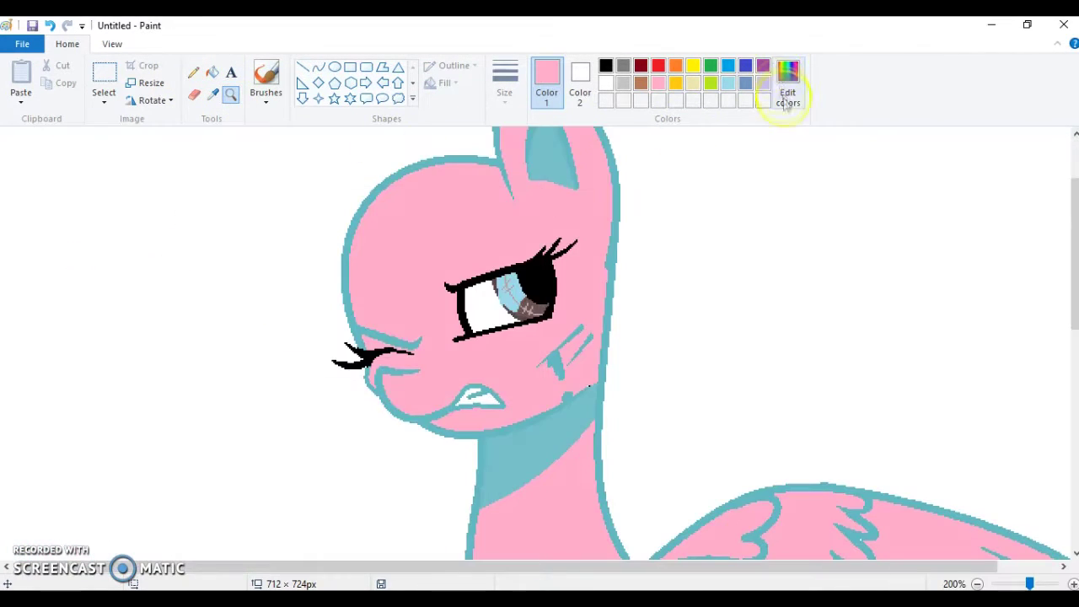
click(786, 99)
drag(713, 222, 713, 236)
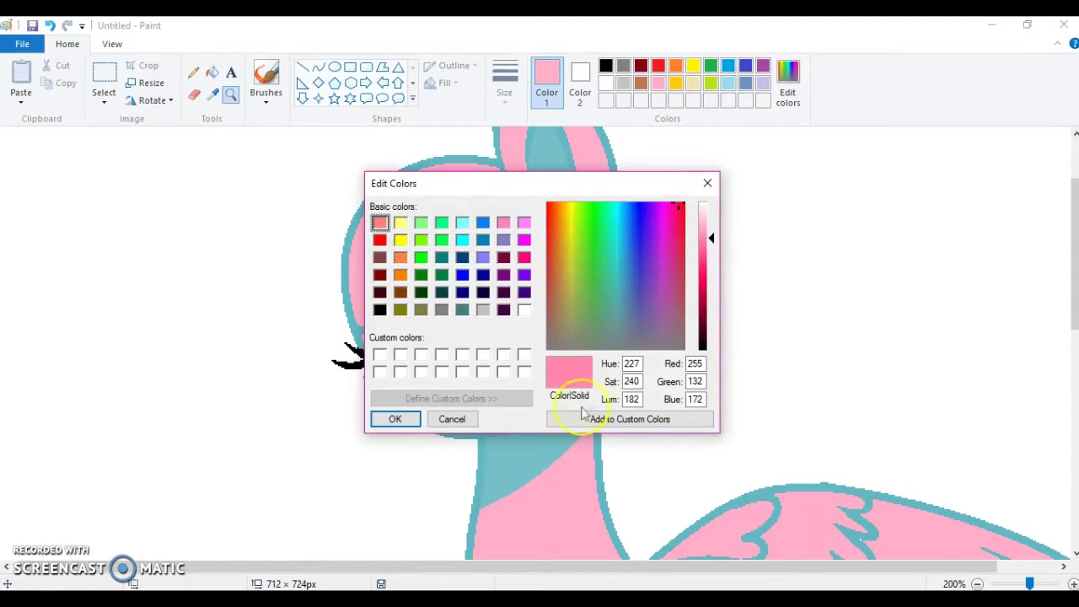
click(393, 417)
click(473, 157)
click(532, 143)
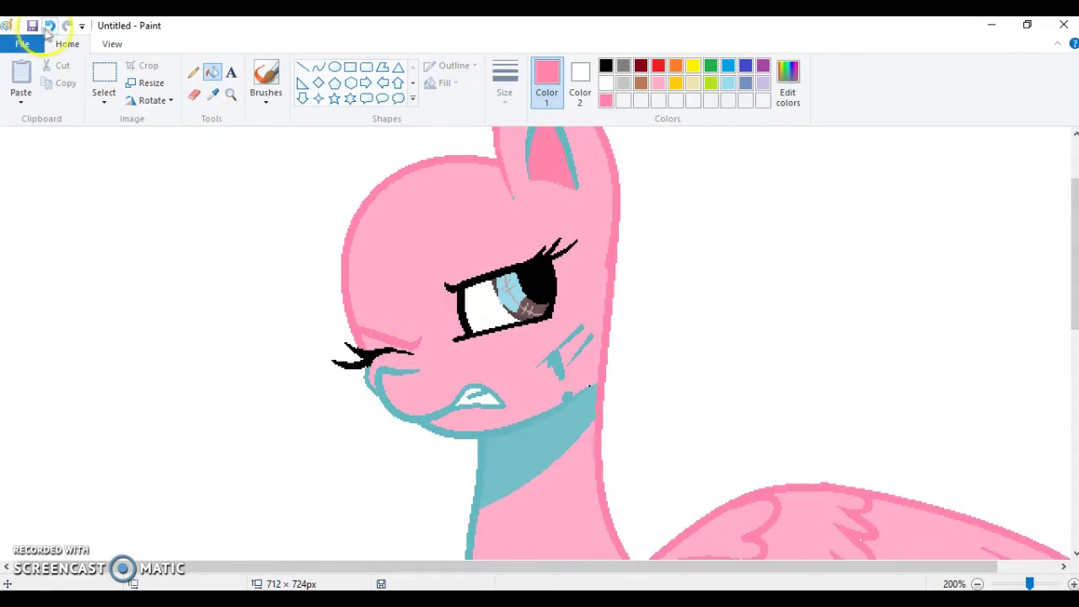
drag(1075, 252, 1069, 337)
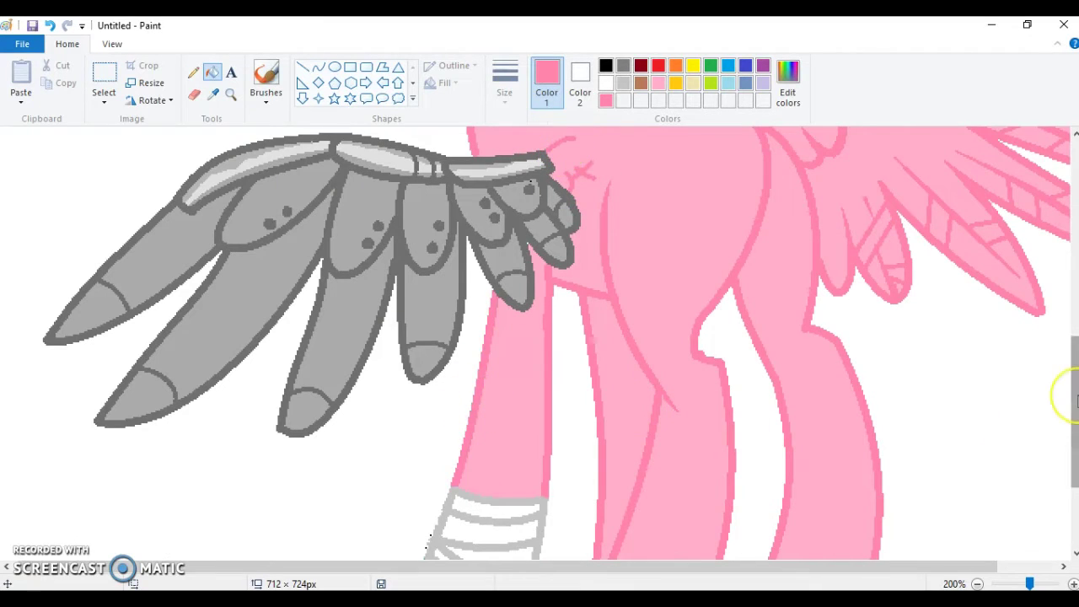
drag(1075, 397, 1075, 455)
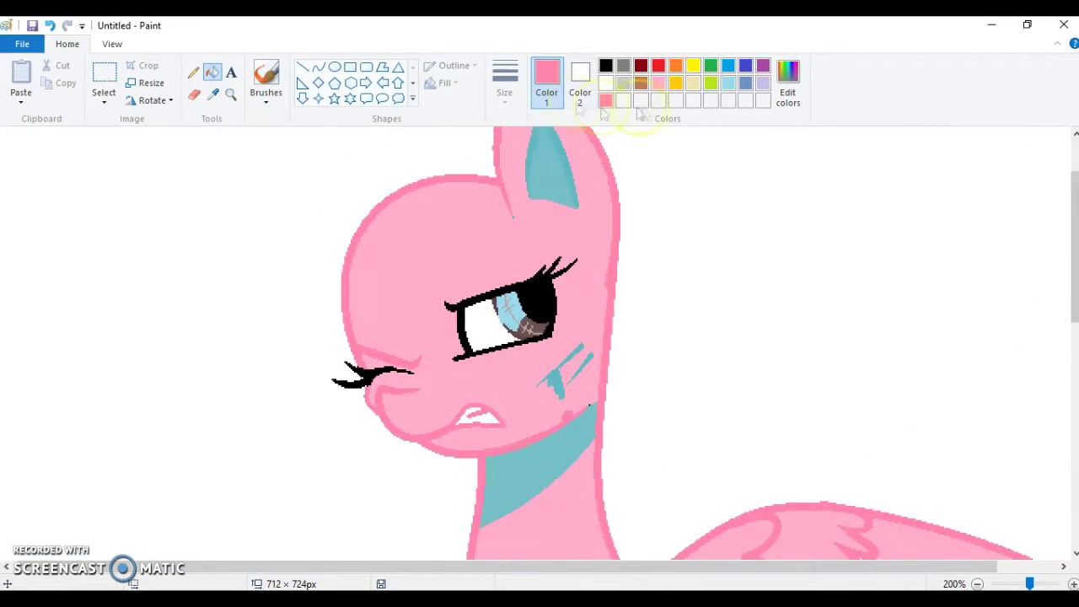
Step: Mix a deeper custom pink and fill the teal shadow across the neck with it
click(787, 85)
key(Return)
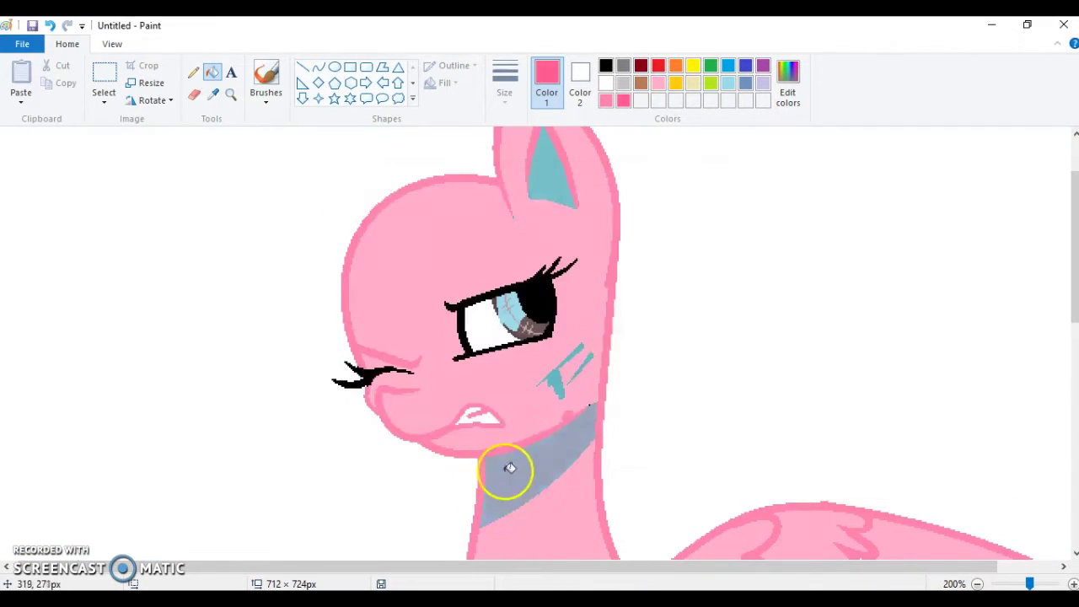
click(503, 470)
click(787, 92)
click(627, 417)
key(Return)
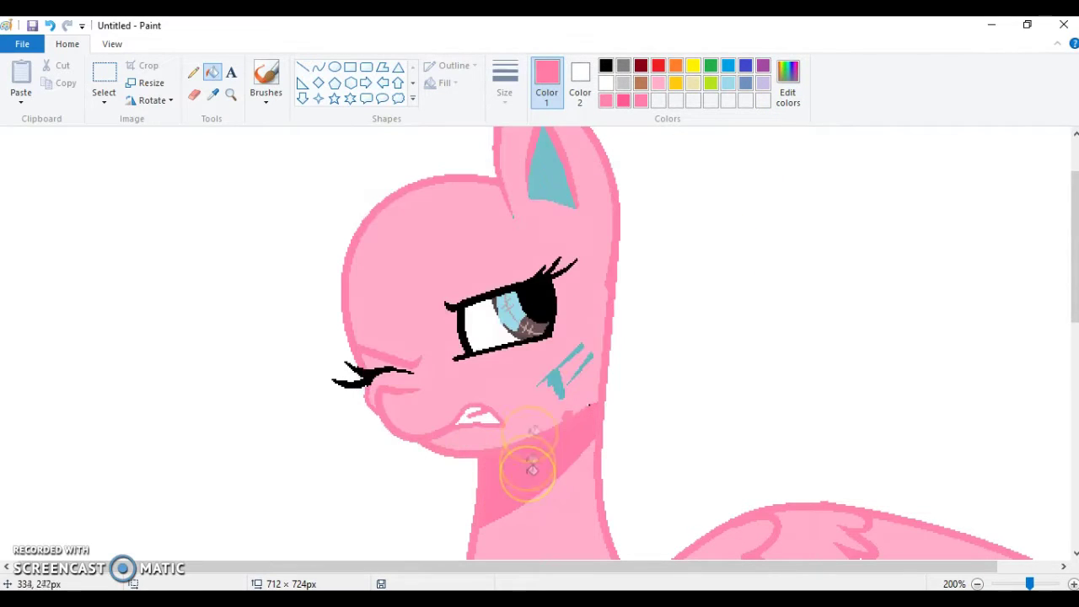
Step: Recolour the teal scratches on the cheek dark red
click(230, 95)
right_click(396, 316)
right_click(395, 317)
click(165, 234)
click(248, 222)
double_click(489, 386)
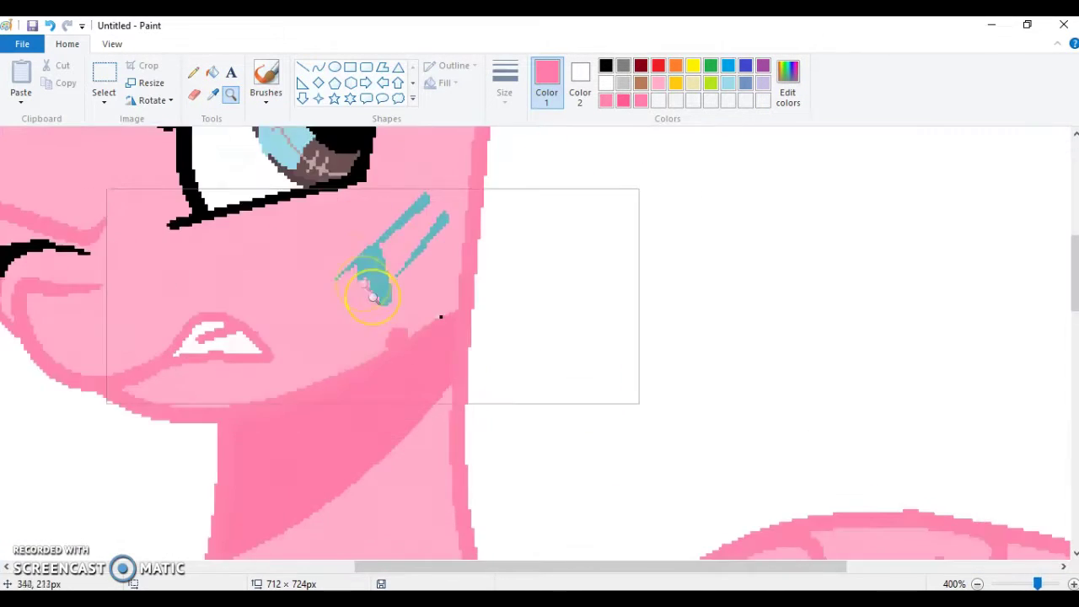
click(367, 278)
click(342, 253)
click(640, 66)
click(396, 245)
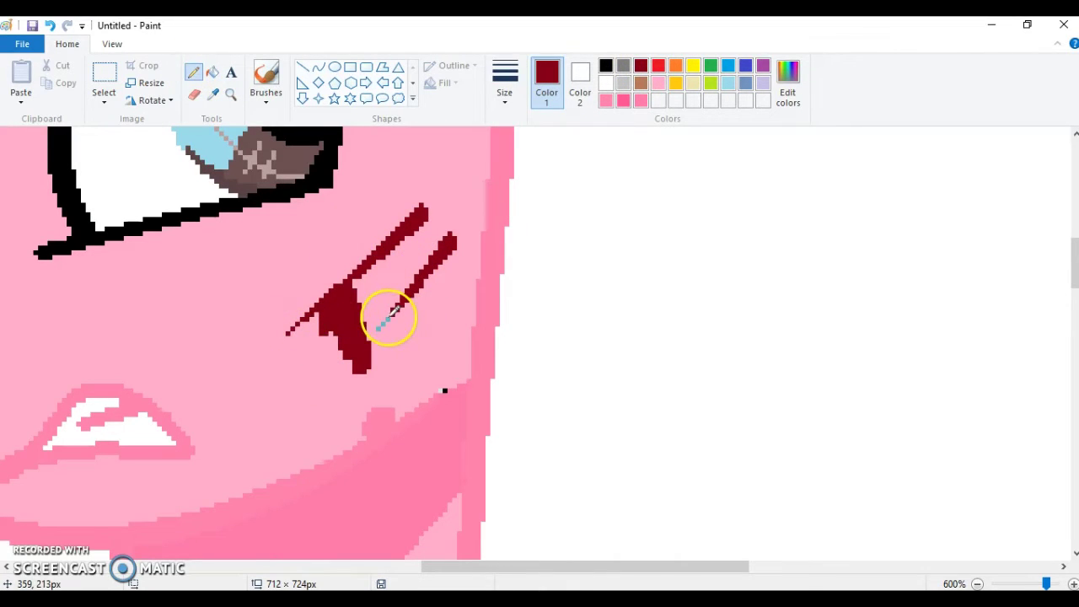
click(213, 73)
click(384, 413)
click(50, 26)
Step: Separate the small drop below the cheek scratches from the jaw outline and fill it dark red
click(231, 95)
click(434, 444)
click(197, 246)
click(193, 75)
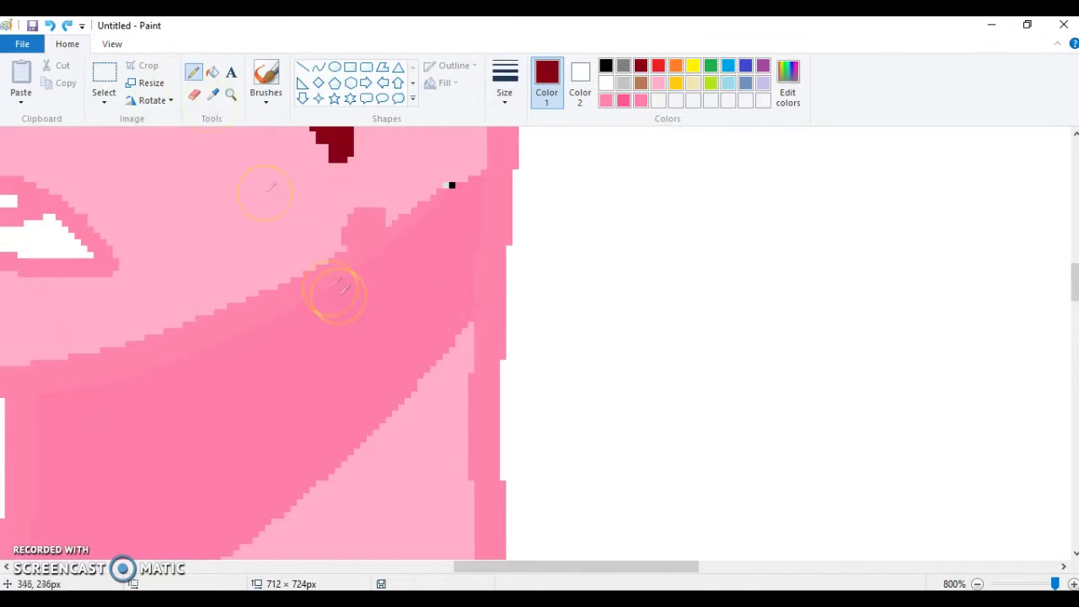
click(212, 73)
click(357, 232)
Step: Mix a darker shade of the light turquoise palette colour for shading the open eye
click(230, 95)
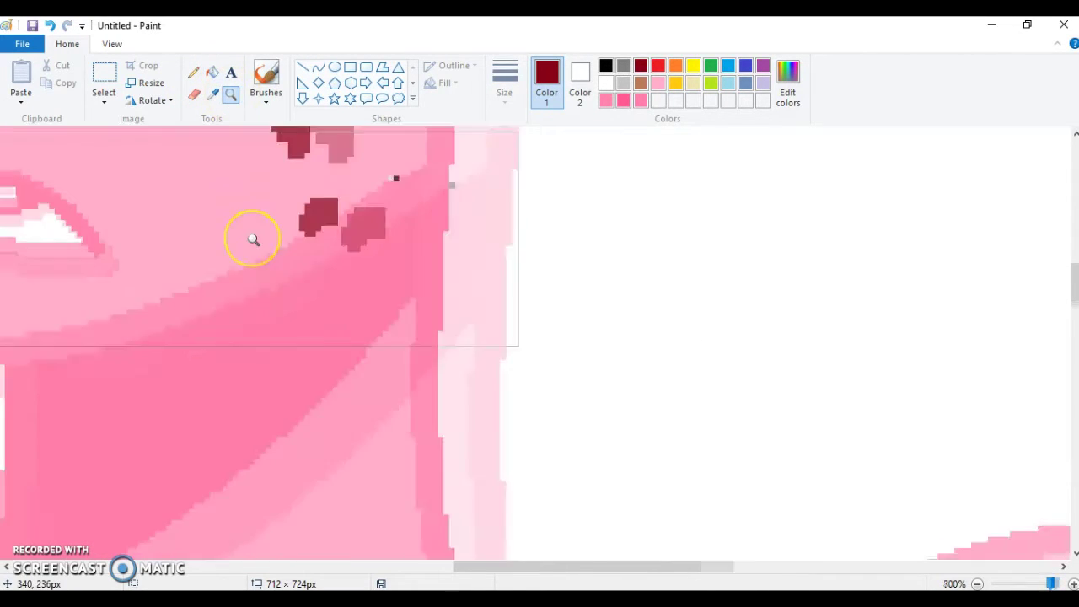
right_click(253, 239)
right_click(253, 239)
right_click(253, 239)
click(211, 220)
click(298, 239)
scroll(298, 238, up, 6)
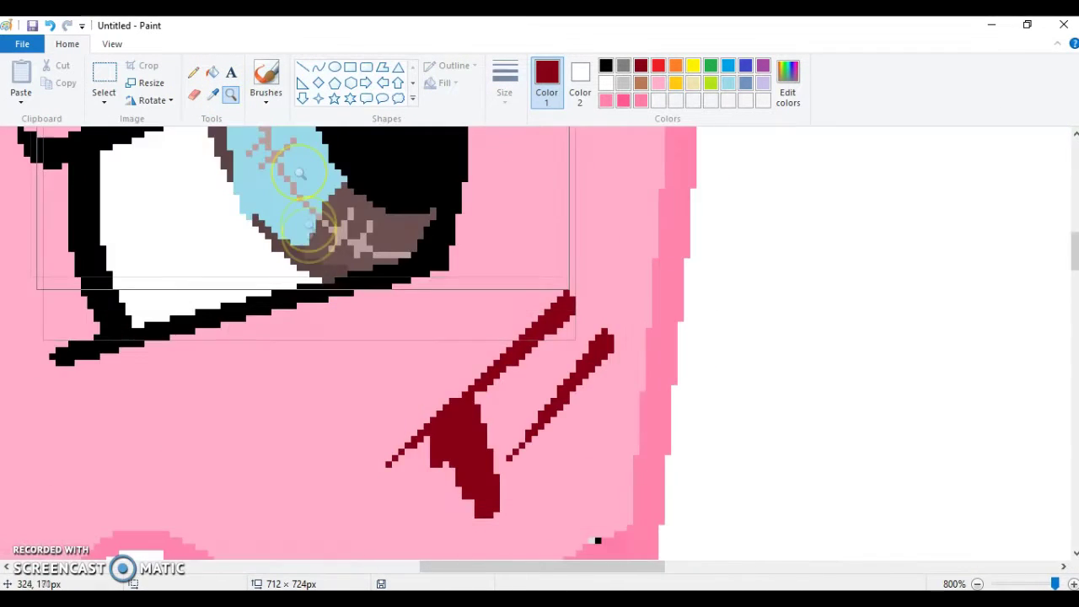
click(787, 99)
click(706, 185)
click(727, 83)
click(787, 89)
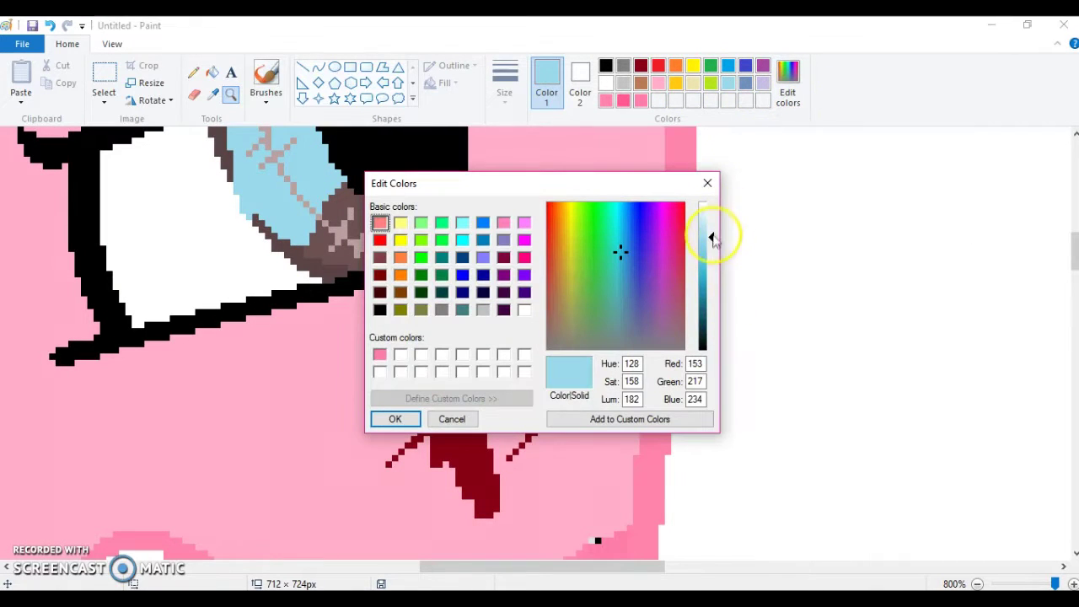
click(394, 419)
Step: Fill the iris's brown shadow and brown outer edge with the darker turquoise
click(211, 72)
click(341, 250)
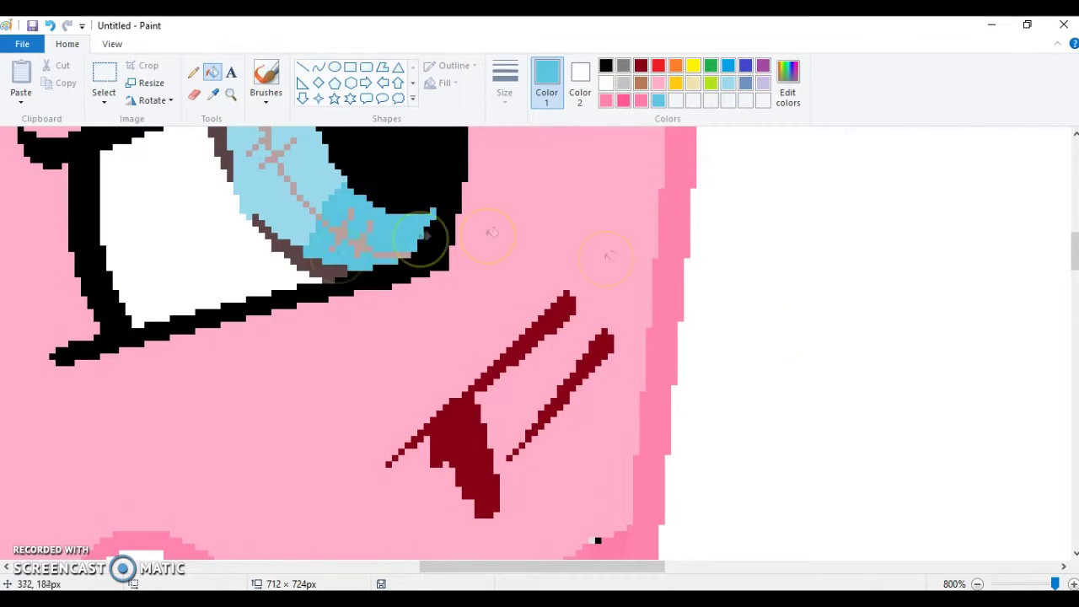
drag(1075, 261, 1075, 251)
click(218, 274)
click(324, 407)
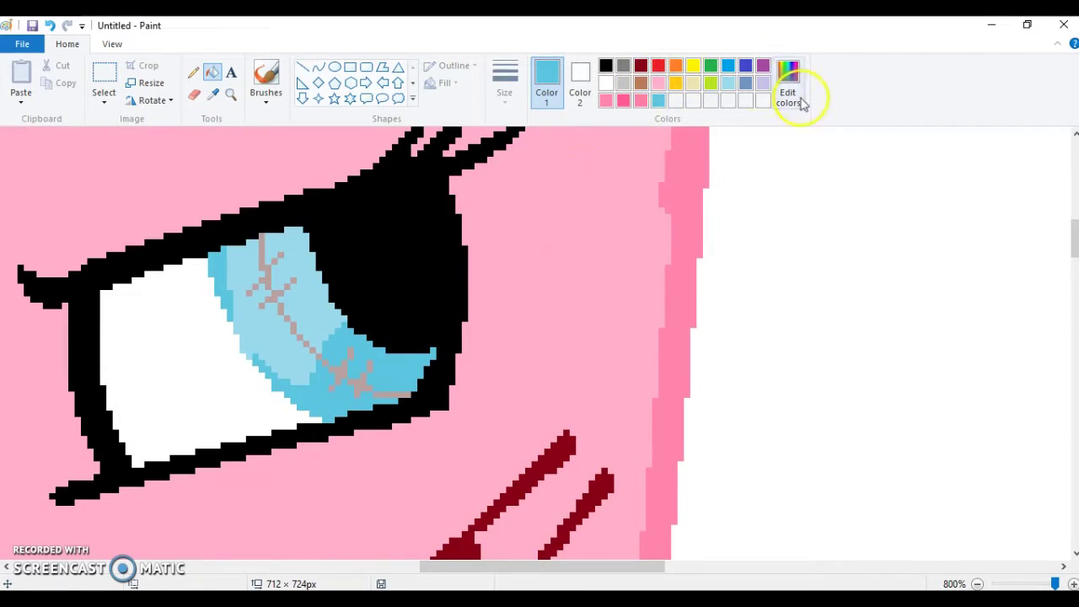
Step: Mix a paler turquoise and recolour the brownish crack lines in the iris with it
click(798, 98)
drag(712, 257, 712, 228)
click(597, 425)
click(394, 419)
click(363, 385)
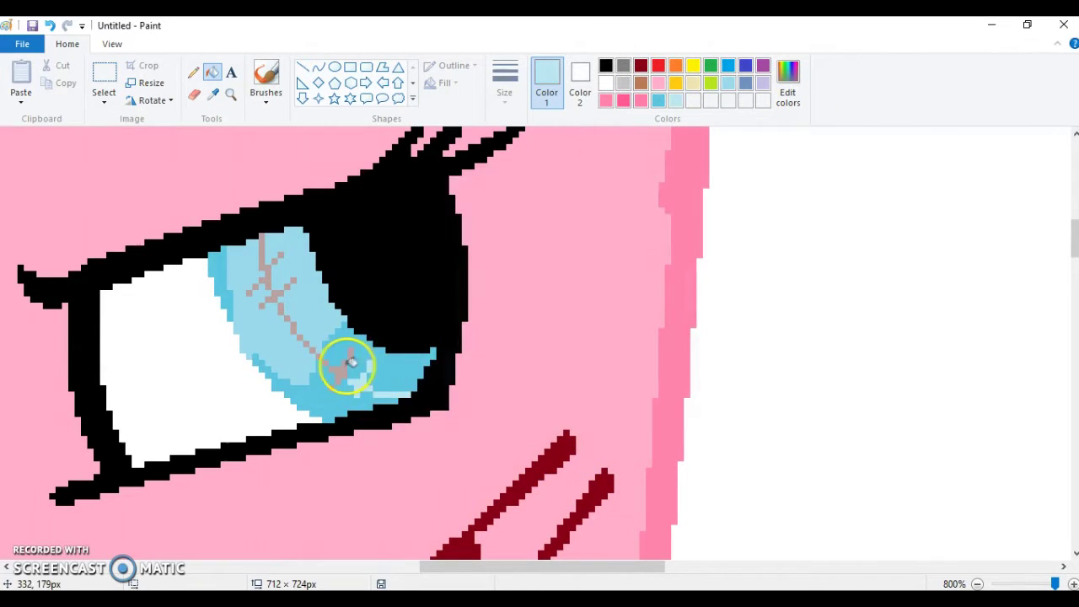
click(330, 389)
click(50, 26)
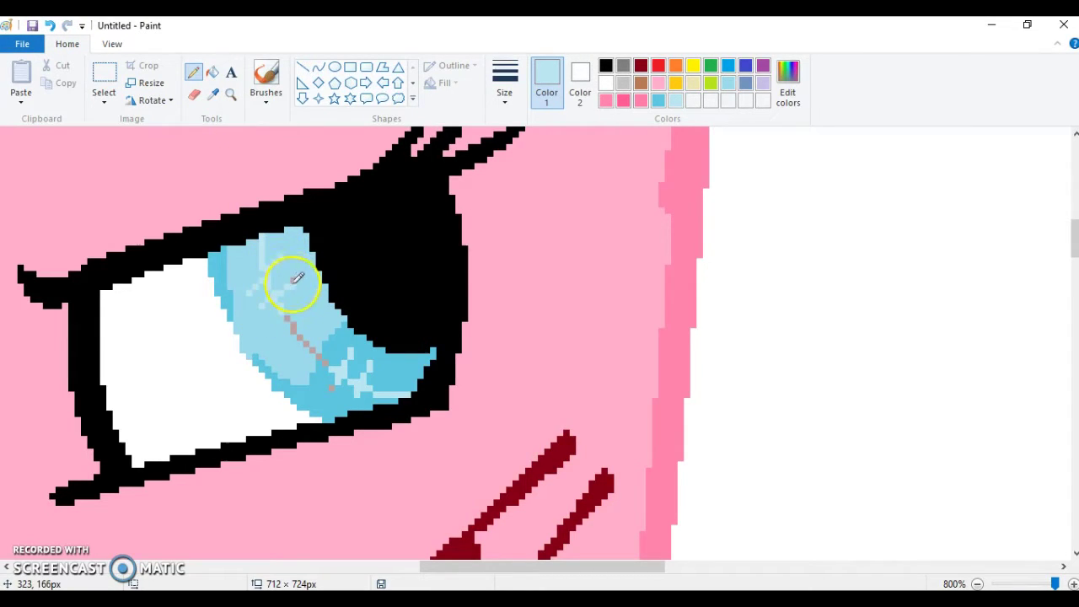
click(50, 27)
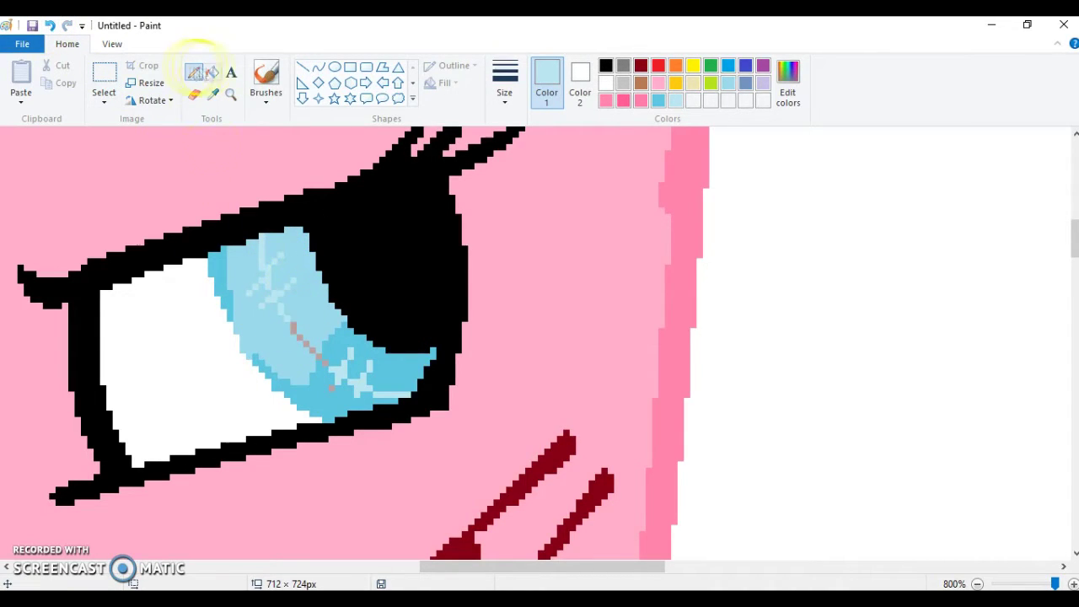
click(211, 74)
click(275, 248)
click(50, 26)
Step: Recolour the teal inner ear in pink
drag(1054, 583, 1025, 583)
click(606, 100)
click(230, 95)
click(281, 253)
right_click(518, 235)
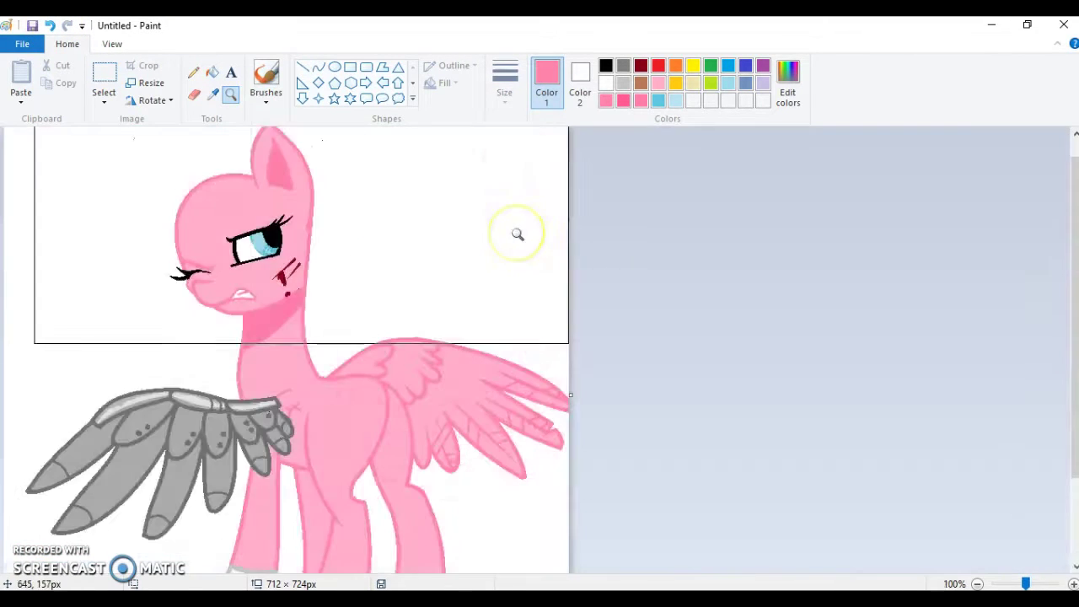
right_click(518, 234)
Step: Mix a vivid crimson for the mane from the deep custom pink and add it to the custom colours
click(223, 297)
click(307, 144)
click(623, 100)
click(787, 102)
drag(710, 252, 711, 273)
click(629, 418)
click(395, 419)
Step: Draw a curved forelock sweeping from the ear across the forehead and fill it crimson
click(318, 67)
drag(456, 240, 253, 406)
drag(367, 354, 413, 379)
drag(291, 378, 263, 347)
drag(283, 279, 436, 176)
drag(342, 245, 221, 201)
click(325, 176)
drag(1074, 295, 1074, 312)
click(212, 71)
click(283, 204)
Step: Separate the pink head outline inside the forelock from the ear outline and fill it crimson
click(231, 95)
click(433, 171)
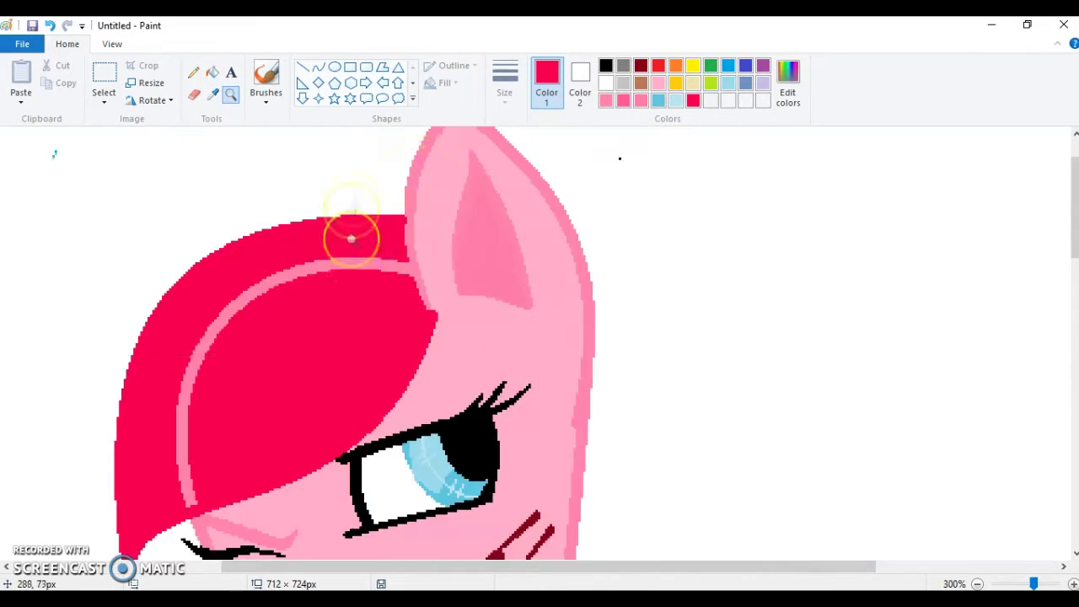
click(400, 266)
click(392, 265)
click(384, 265)
click(208, 256)
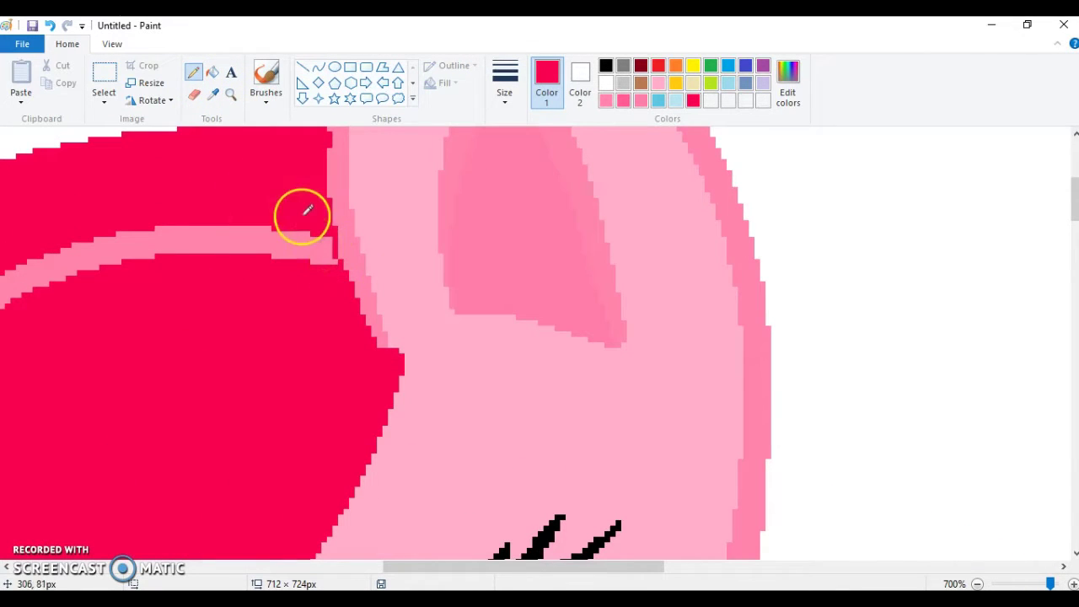
click(212, 73)
click(204, 232)
click(231, 94)
right_click(258, 262)
right_click(223, 378)
right_click(227, 380)
click(291, 228)
click(291, 236)
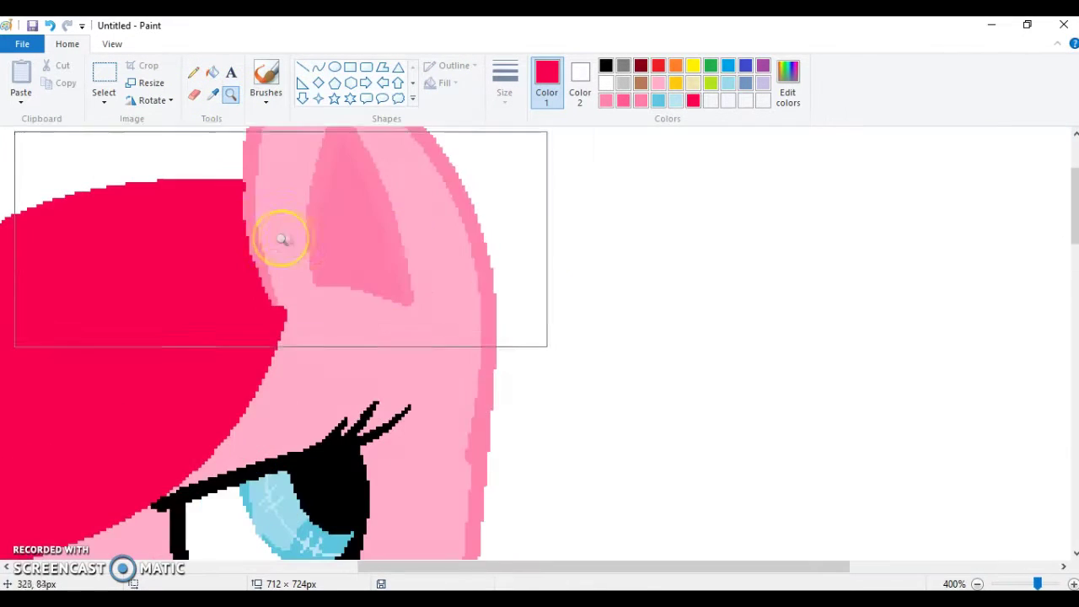
drag(1074, 210, 1064, 241)
click(730, 85)
click(230, 96)
right_click(333, 258)
right_click(334, 258)
right_click(334, 257)
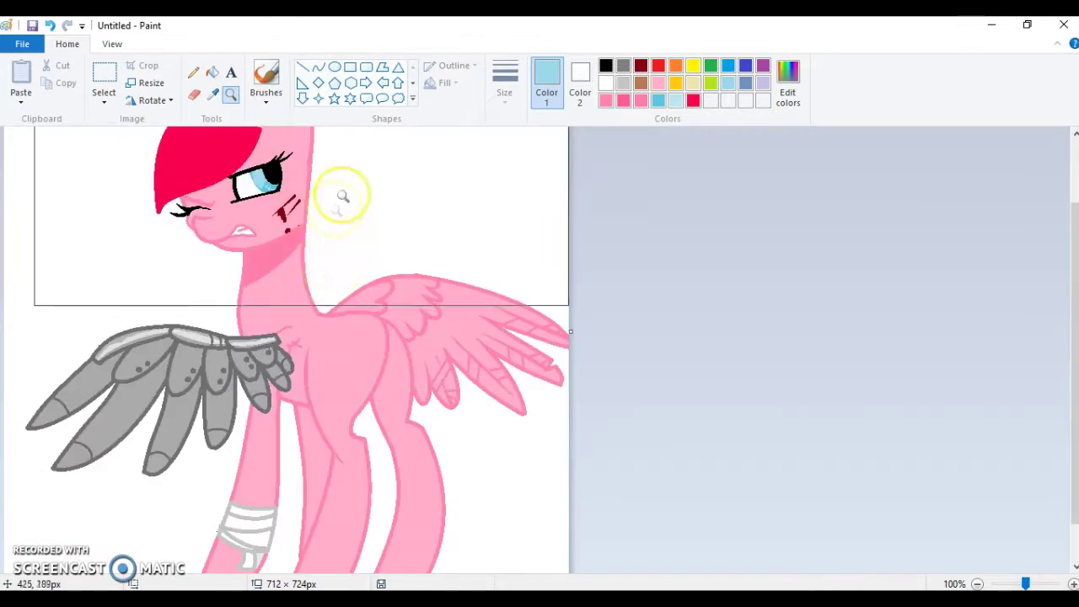
Step: Draw a curved hair tie bulging from the back of the head and fill it red
click(313, 209)
click(659, 66)
click(551, 321)
click(431, 192)
drag(355, 311, 326, 433)
drag(362, 299, 402, 274)
click(361, 388)
click(212, 72)
click(348, 319)
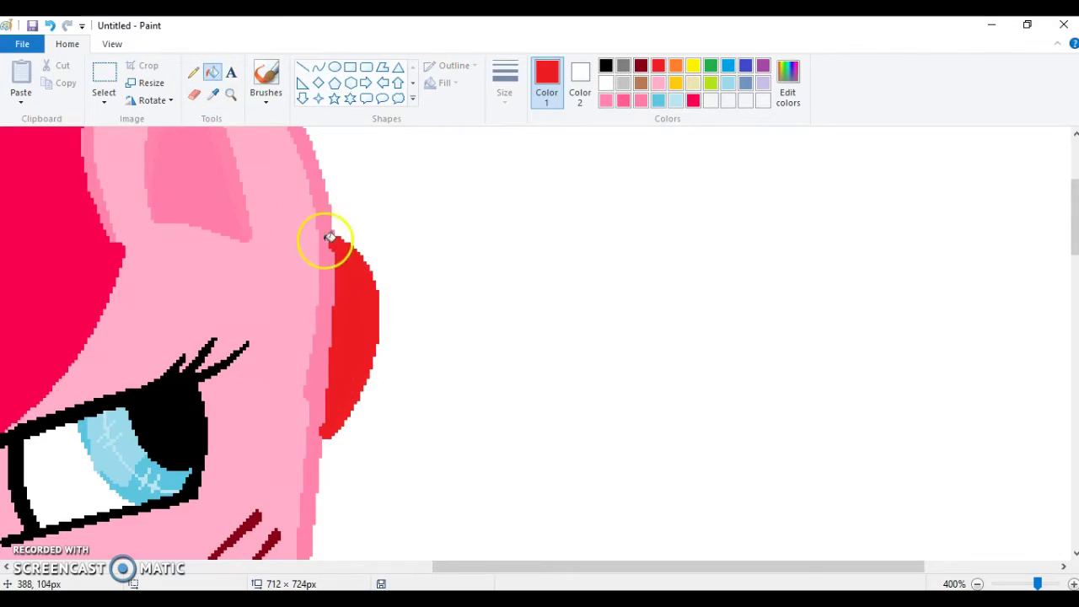
Step: Sample the forelock's crimson and draw an S-shaped ponytail curve from the hair tie down to the neck
click(230, 95)
right_click(356, 138)
right_click(356, 138)
right_click(356, 138)
click(358, 141)
click(212, 94)
click(329, 278)
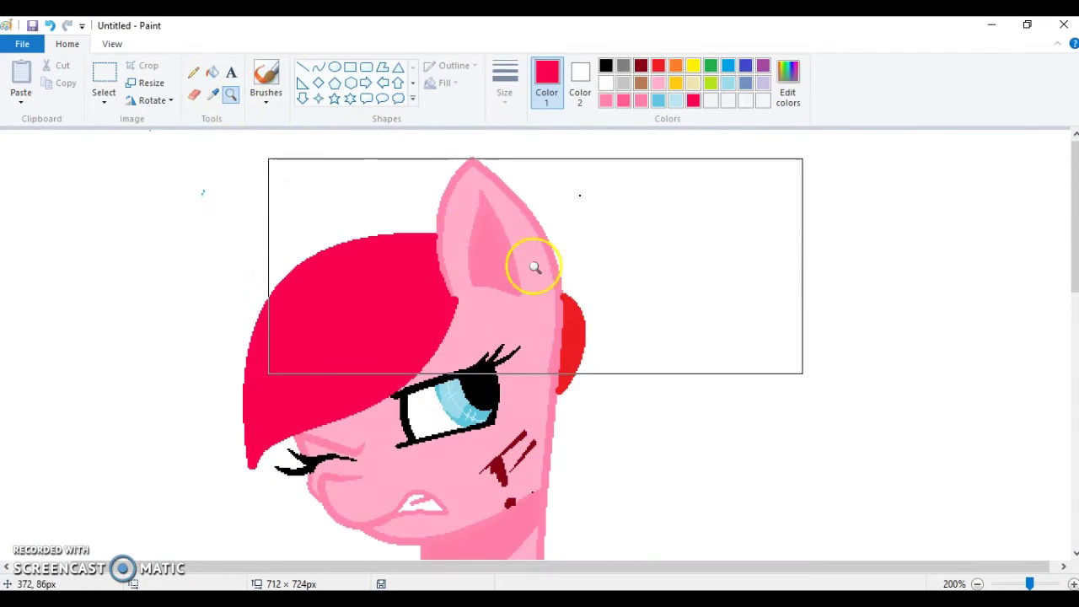
double_click(609, 341)
drag(1074, 200, 1073, 228)
click(320, 65)
mouse_move(380, 151)
mouse_down()
mouse_move(519, 578)
mouse_move(324, 577)
mouse_up()
drag(376, 266, 639, 249)
drag(498, 422, 92, 467)
Step: Draw a second crimson ponytail curve arching out from the top of the hair tie and down behind the neck
click(230, 95)
right_click(378, 231)
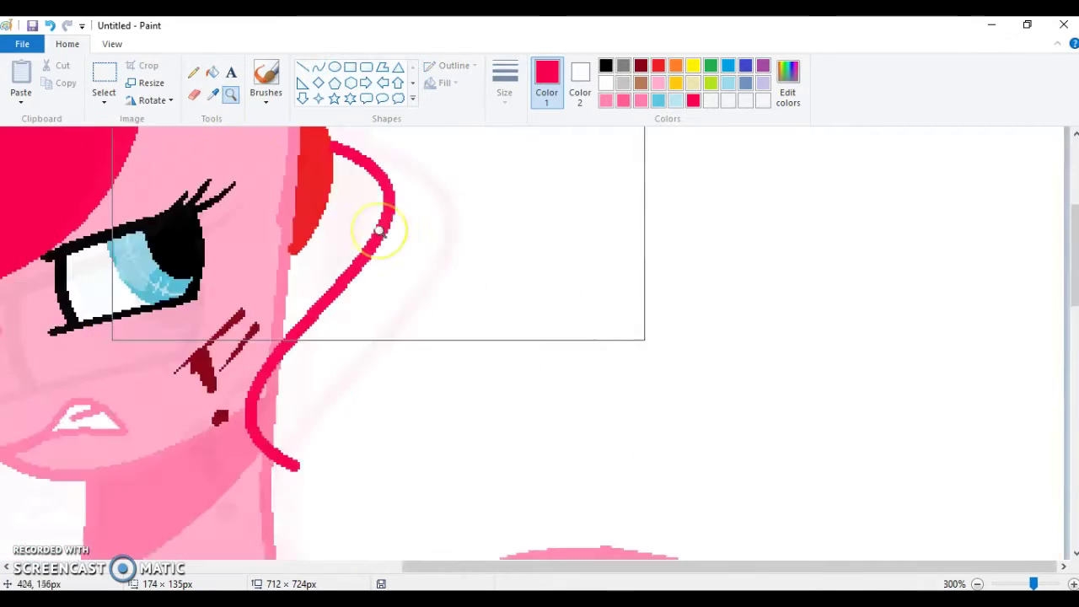
right_click(379, 230)
right_click(370, 231)
right_click(337, 229)
click(243, 227)
click(319, 66)
mouse_move(422, 141)
mouse_down()
mouse_move(595, 393)
mouse_move(444, 513)
mouse_up()
drag(440, 265, 565, 183)
drag(537, 328, 428, 385)
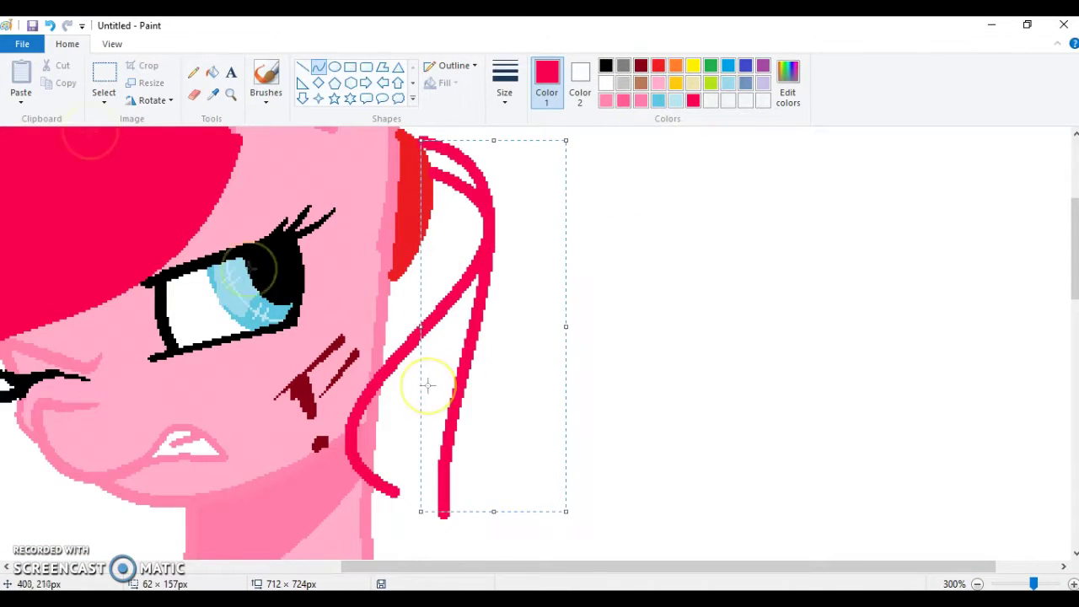
Step: Undo the last ponytail curve and redraw an inner edge down the neck and an outer edge arching from the hair tie
key(ctrl+z)
mouse_move(420, 262)
mouse_down()
mouse_move(436, 477)
mouse_move(306, 531)
mouse_up()
mouse_move(373, 366)
mouse_down()
mouse_move(236, 485)
mouse_move(253, 472)
mouse_up()
drag(418, 143, 422, 508)
drag(428, 241, 557, 439)
Step: Draw two more curves that bring the ponytail's inner and outer edges together in a pointed tip behind the neck
drag(1074, 289, 1075, 345)
drag(301, 283, 459, 388)
drag(354, 344, 329, 355)
drag(367, 375, 410, 431)
drag(422, 261, 444, 394)
drag(413, 337, 383, 343)
Step: Fill the enclosed ponytail shape with crimson
click(232, 96)
right_click(166, 258)
right_click(166, 258)
right_click(166, 258)
click(166, 255)
click(166, 255)
click(213, 73)
click(625, 486)
Step: Draw a crimson curve for the tail's outer edge, arching from the rump over the far wing and down behind the hind leg
click(230, 96)
right_click(534, 333)
mouse_move(1074, 333)
mouse_down()
mouse_move(1073, 378)
mouse_move(1074, 328)
mouse_up()
click(455, 463)
mouse_move(709, 217)
mouse_down()
mouse_move(959, 404)
mouse_move(896, 540)
mouse_up()
mouse_move(742, 264)
mouse_down()
mouse_move(916, 365)
mouse_move(946, 431)
mouse_up()
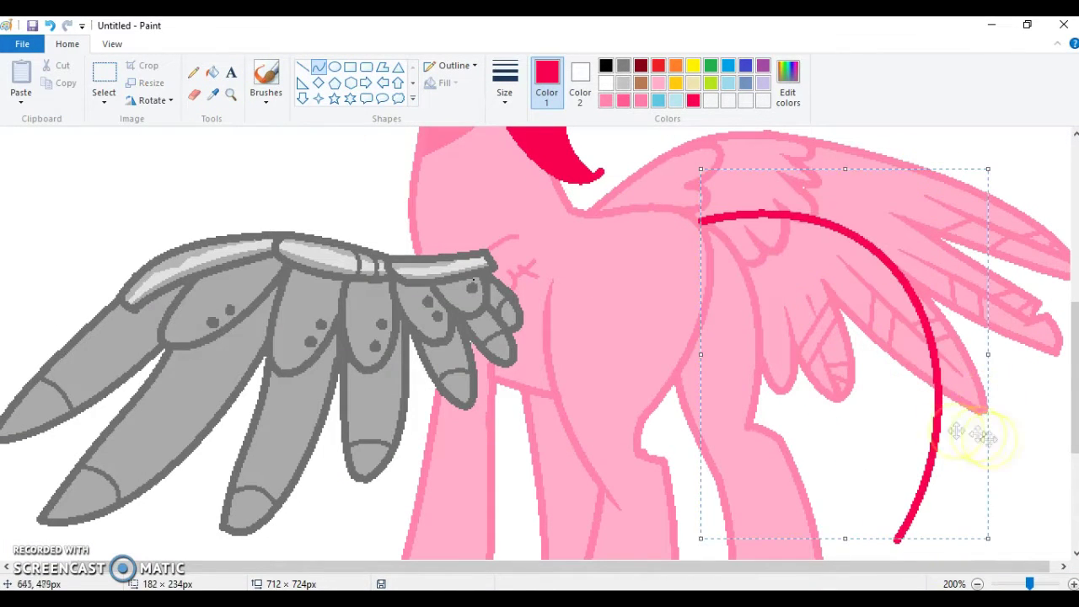
Step: Try to extend the tail's outer edge with a second crimson curve toward the hind hoof
click(230, 95)
right_click(167, 334)
right_click(167, 334)
click(169, 340)
click(422, 364)
click(815, 348)
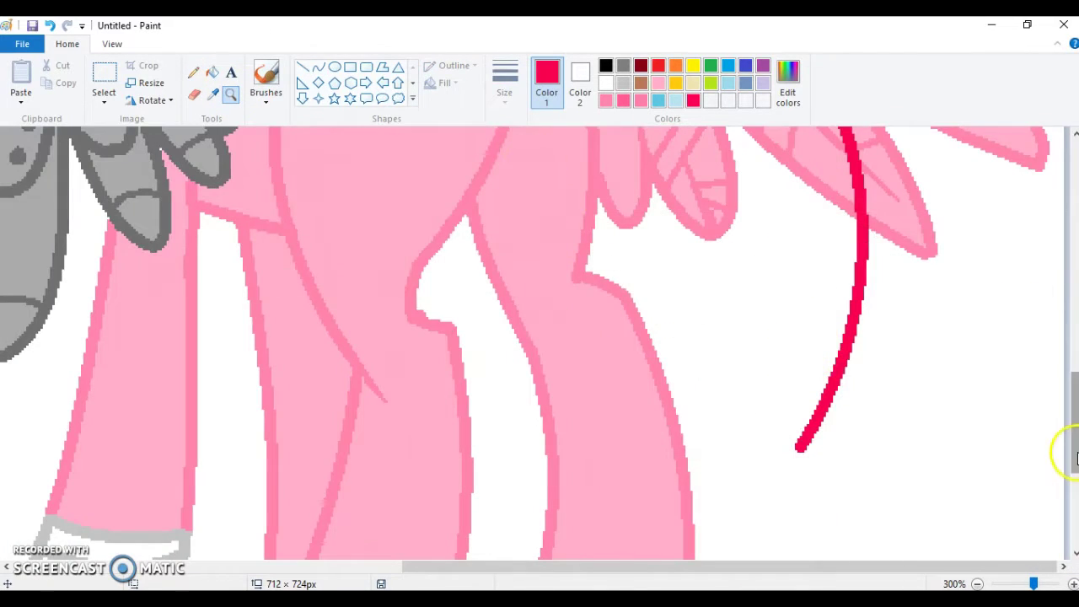
drag(1073, 452, 1074, 496)
click(318, 68)
drag(800, 269, 669, 565)
drag(747, 344, 620, 448)
Step: Try to draw the tail's inner edge as two joined S-shaped curves from the rump down past the wing feathers
right_click(314, 202)
right_click(314, 203)
click(414, 312)
click(320, 70)
mouse_move(702, 270)
mouse_down()
mouse_move(788, 472)
mouse_move(826, 471)
mouse_up()
drag(782, 389, 681, 364)
drag(745, 435, 864, 372)
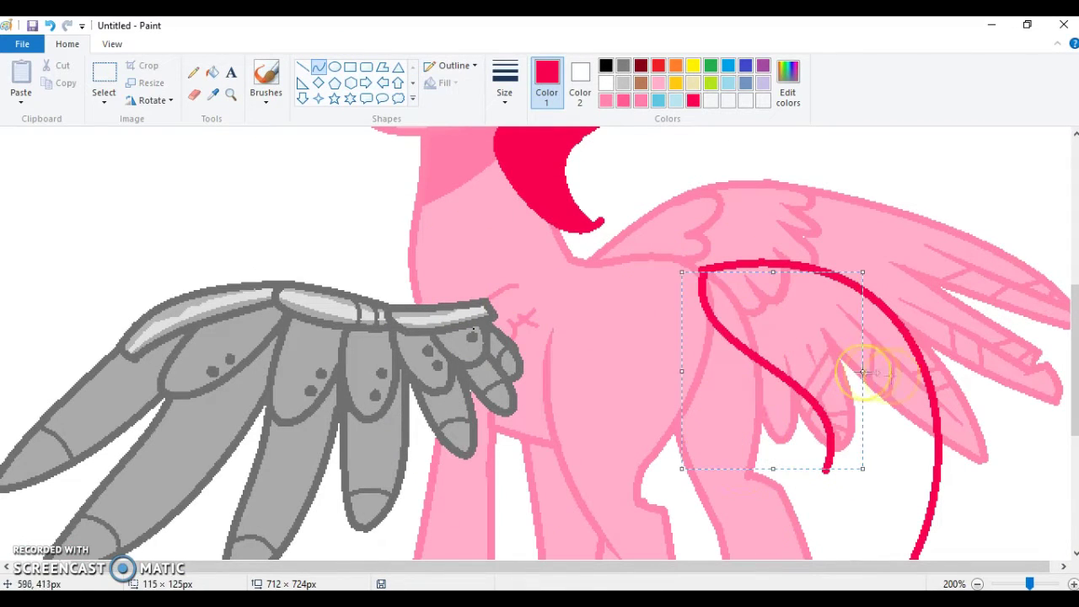
drag(1073, 332, 1074, 393)
drag(827, 293, 794, 550)
mouse_move(809, 390)
mouse_down()
mouse_move(748, 351)
mouse_move(723, 367)
mouse_up()
drag(757, 442, 752, 455)
Step: Undo the last three tail curves, keeping only the first outer arc
click(235, 97)
right_click(211, 312)
right_click(211, 312)
key(ctrl+z)
key(ctrl+z)
key(ctrl+z)
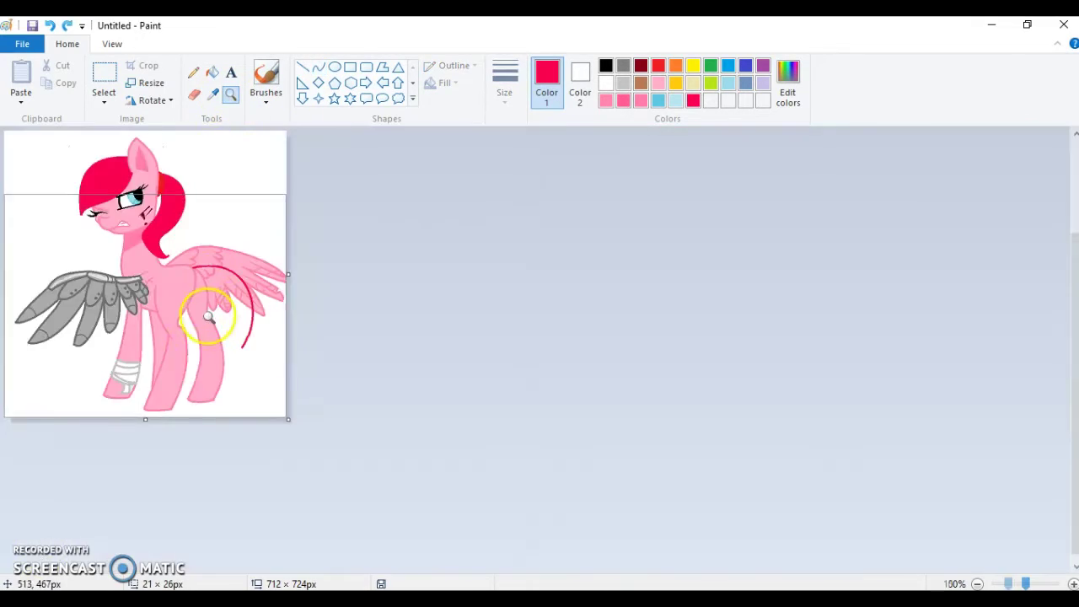
Step: Draw one long S-shaped crimson curve for the tail's inner edge from the rump down over the hind leg
click(210, 315)
click(210, 315)
drag(1074, 313, 1076, 362)
mouse_move(702, 141)
mouse_down()
mouse_move(785, 503)
mouse_move(740, 562)
mouse_up()
drag(714, 261, 891, 286)
mouse_move(763, 396)
mouse_down()
mouse_move(680, 399)
mouse_move(651, 427)
mouse_up()
Step: Draw crimson curves that extend both tail edges and join them in a pointed tip near the hind hoof
scroll(949, 347, down, 3)
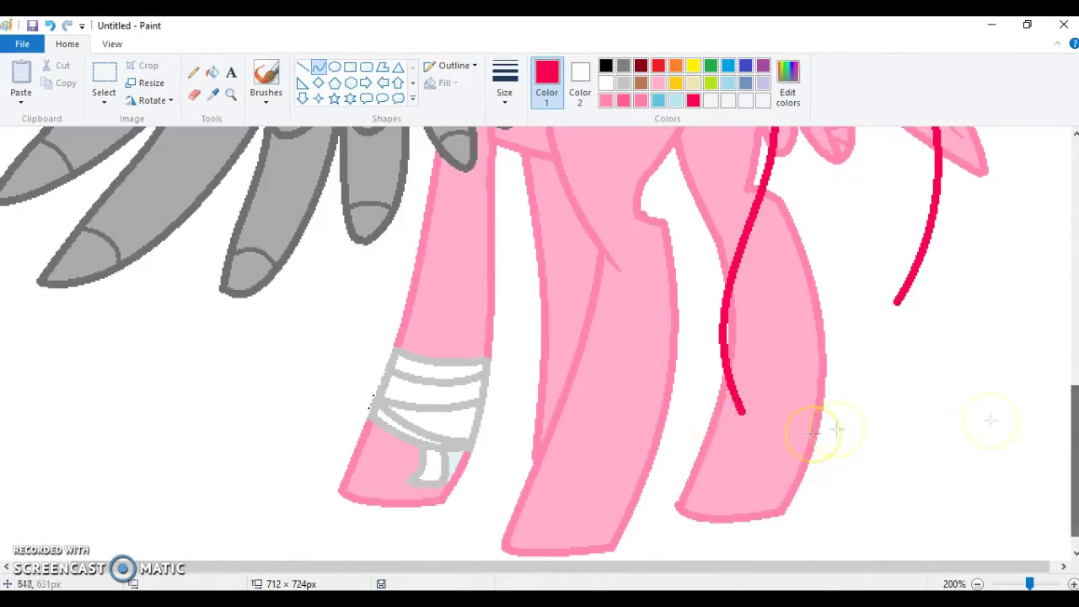
drag(806, 476, 869, 497)
drag(787, 447, 773, 467)
drag(840, 483, 847, 491)
drag(844, 410, 830, 434)
Step: Fill the sections inside the tail outline with crimson
click(231, 95)
right_click(328, 333)
right_click(222, 313)
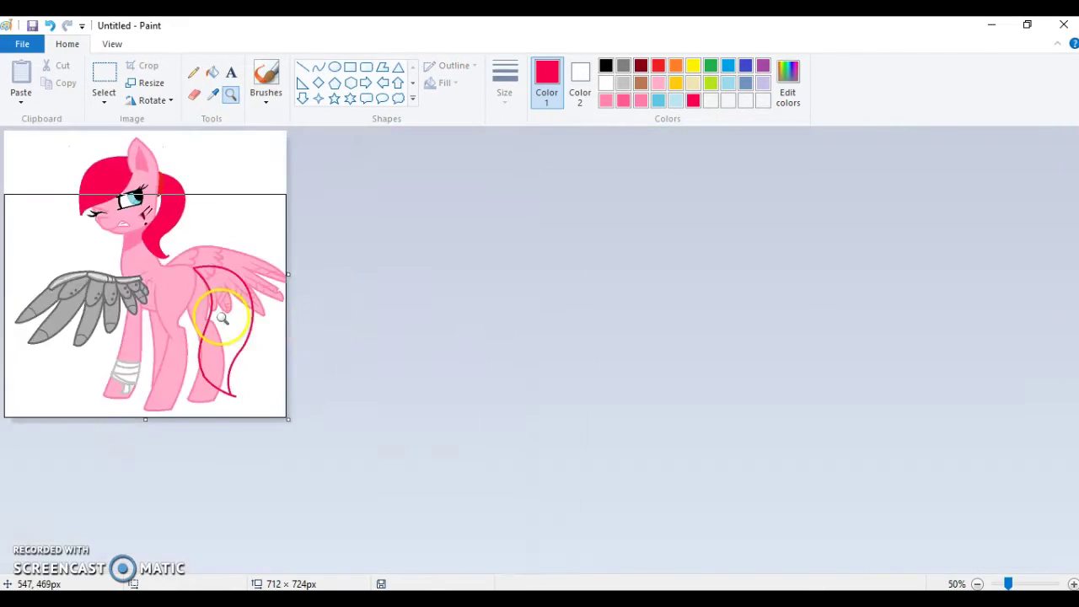
click(221, 313)
click(213, 73)
click(434, 301)
click(455, 388)
click(427, 425)
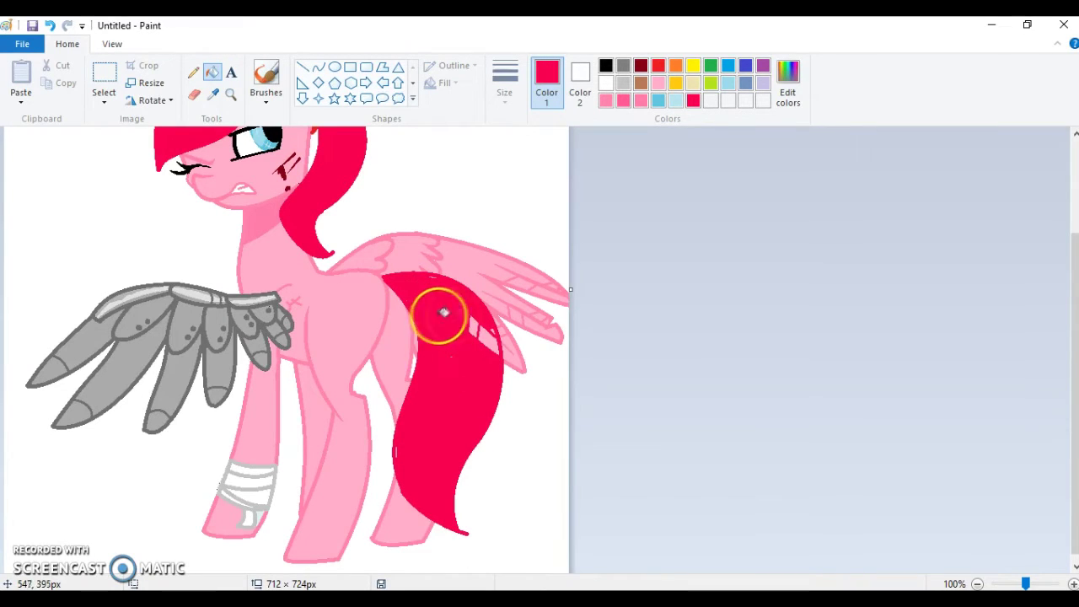
Step: Draw thin curly crimson strands off the top and front edges of the forelock with the Pencil
scroll(242, 198, up, 3)
click(246, 210)
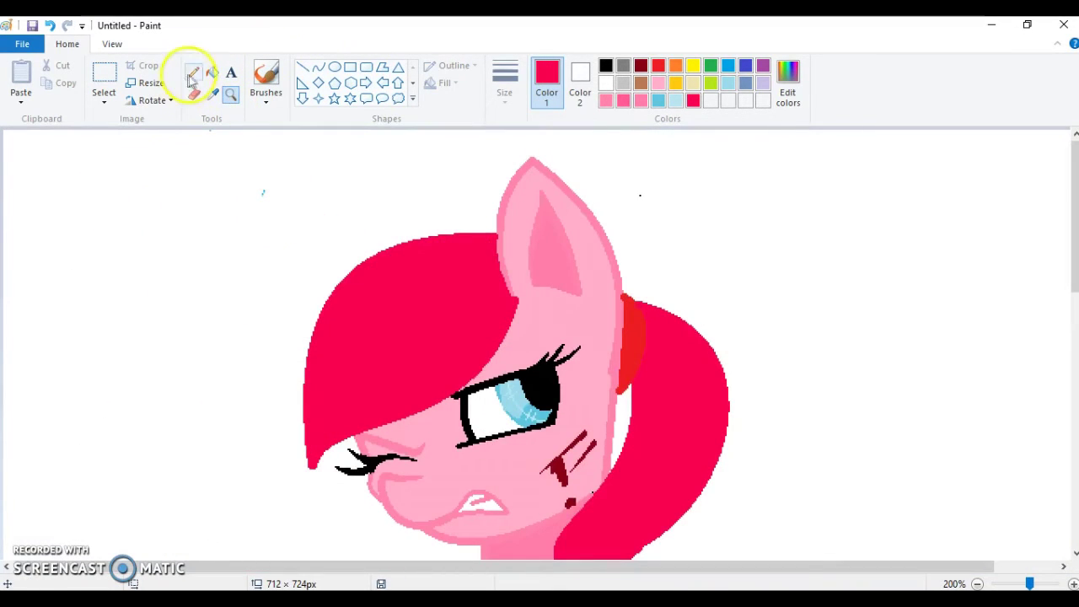
click(193, 74)
drag(422, 239, 416, 224)
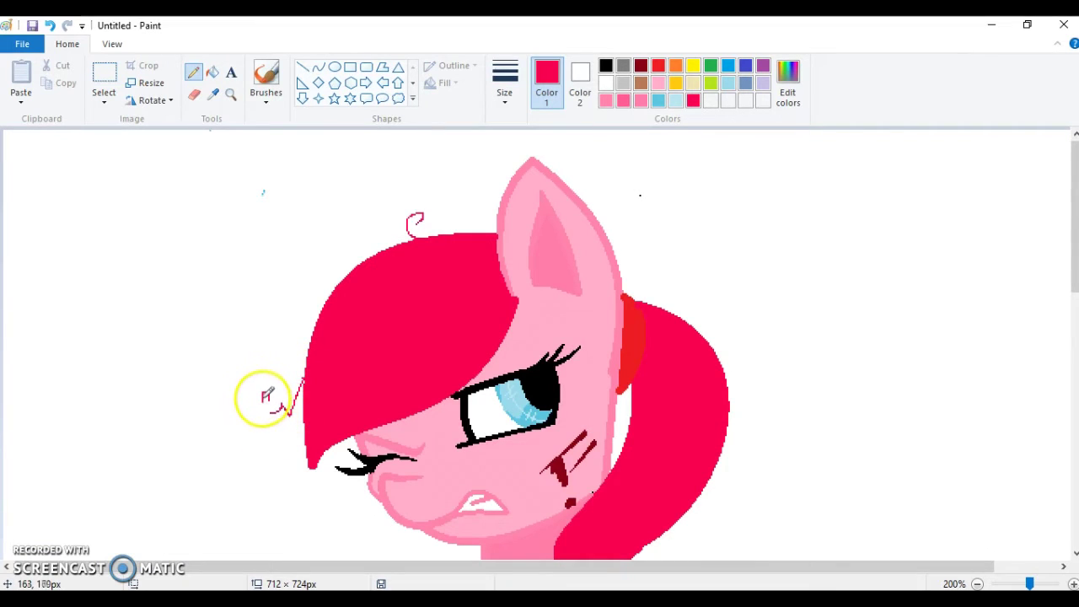
Step: Rework the strand at the forelock's front edge and add a small pointed strand to its lower edge above the closed eye
click(230, 95)
right_click(198, 239)
right_click(199, 238)
click(194, 238)
double_click(161, 274)
double_click(295, 337)
click(194, 95)
drag(341, 363, 325, 330)
drag(716, 327, 672, 360)
Step: Try to draw a thin hanging strand off the ponytail's lower outer edge
click(230, 95)
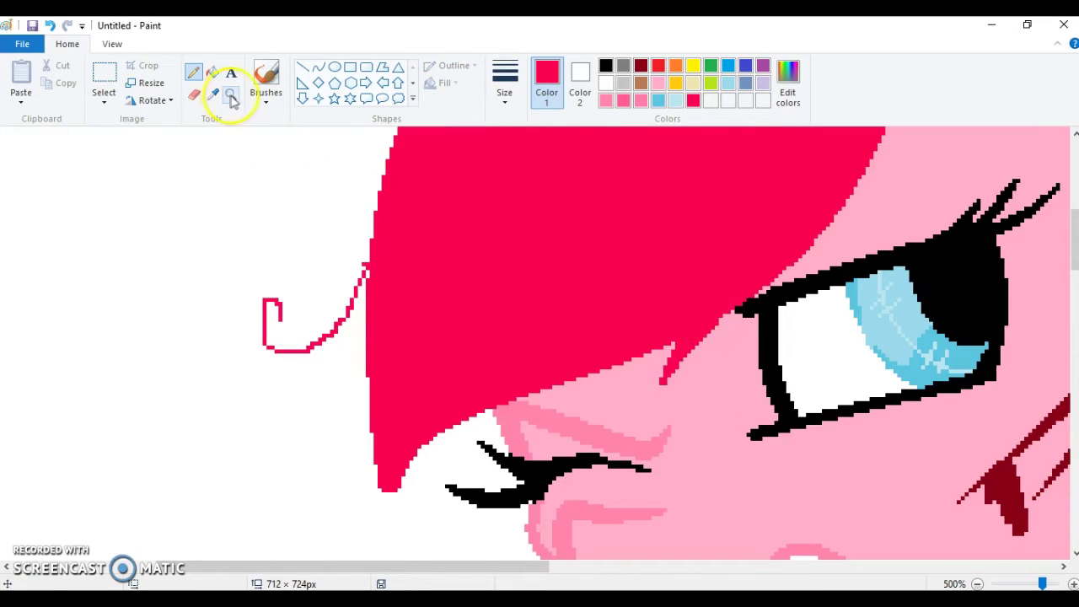
scroll(497, 366, down, 5)
scroll(378, 308, up, 4)
click(227, 302)
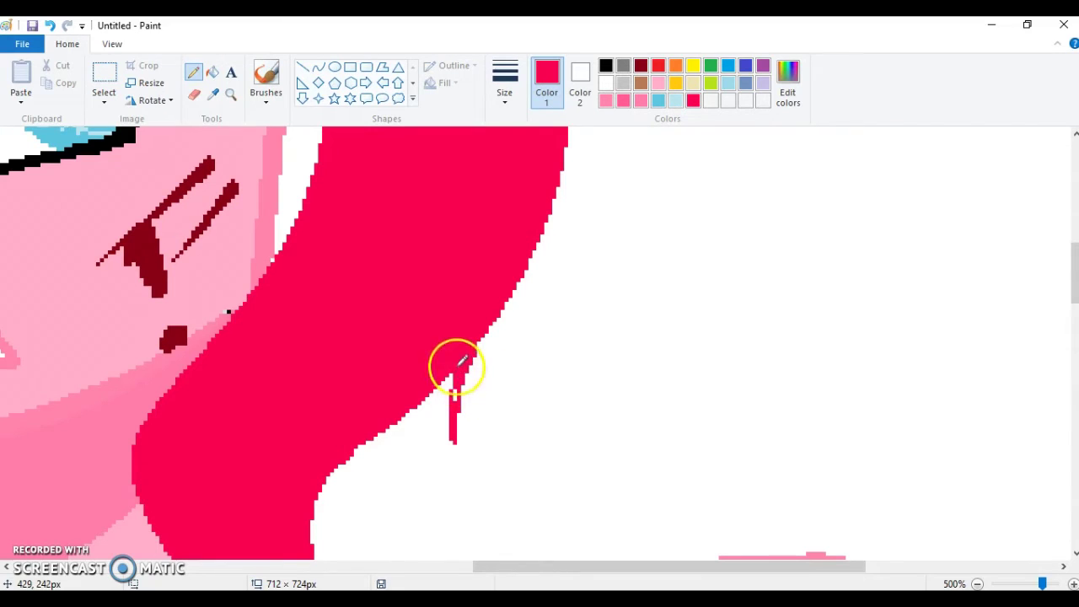
right_click(297, 250)
right_click(297, 251)
right_click(296, 250)
right_click(297, 251)
right_click(253, 228)
click(253, 228)
click(50, 26)
Step: Draw a pointed crimson strand from the ponytail's inner edge toward the back of the head with the Pencil
click(232, 94)
scroll(406, 229, up, 7)
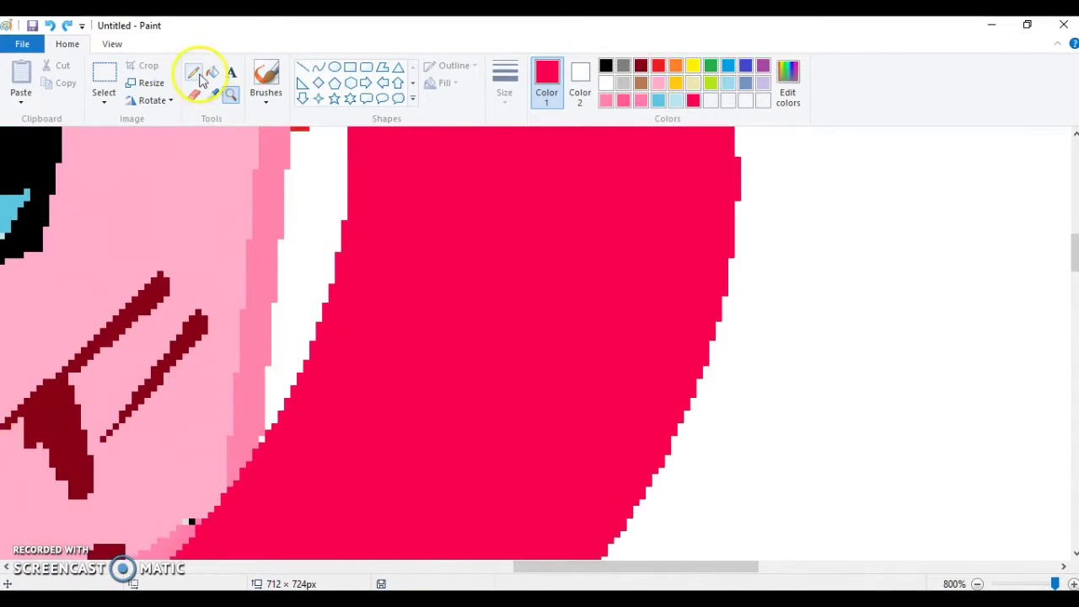
drag(315, 317, 322, 330)
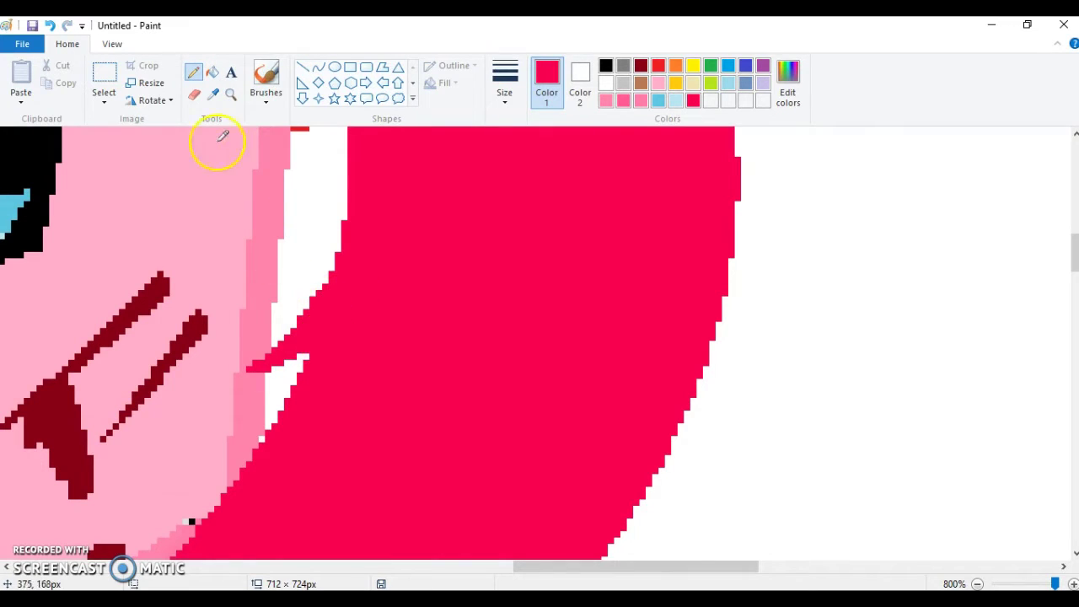
Step: Draw a pointed crimson strand hanging from the ponytail's lower outer edge above the wing
click(231, 95)
right_click(296, 284)
right_click(296, 284)
right_click(296, 284)
click(174, 270)
click(342, 266)
click(640, 382)
click(206, 152)
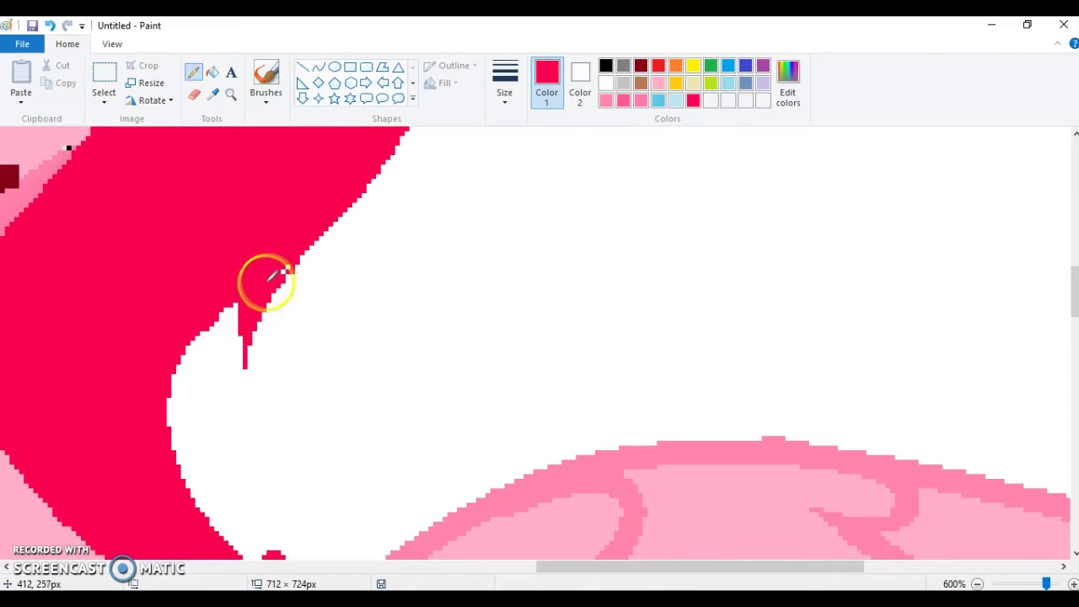
Step: Outline a pointed crimson strand off the tail's outer edge over the far wing with the Pencil
click(230, 94)
scroll(202, 325, down, 6)
scroll(616, 349, up, 3)
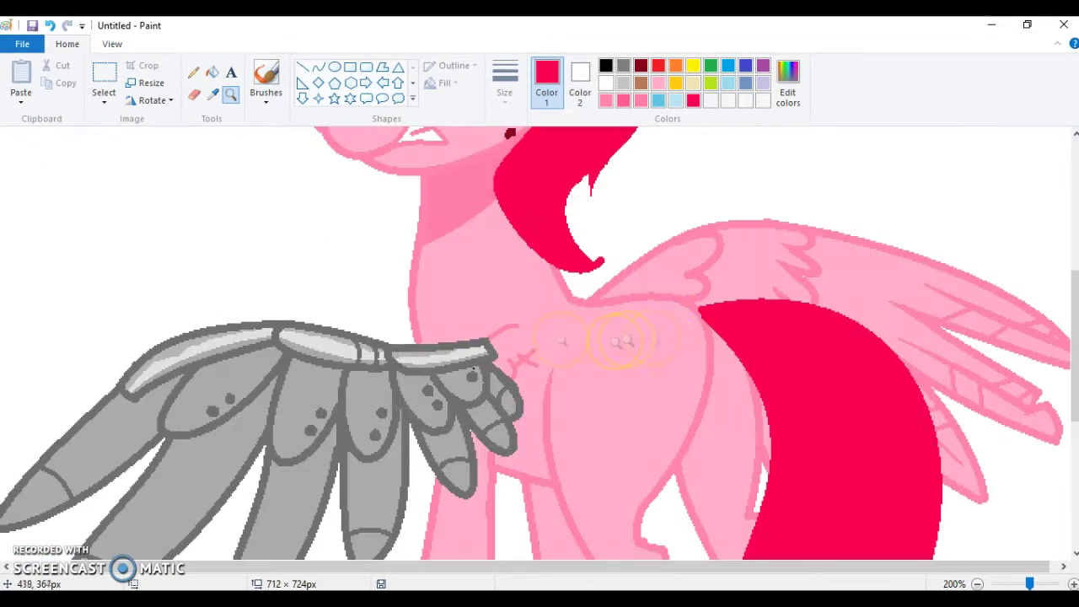
click(194, 76)
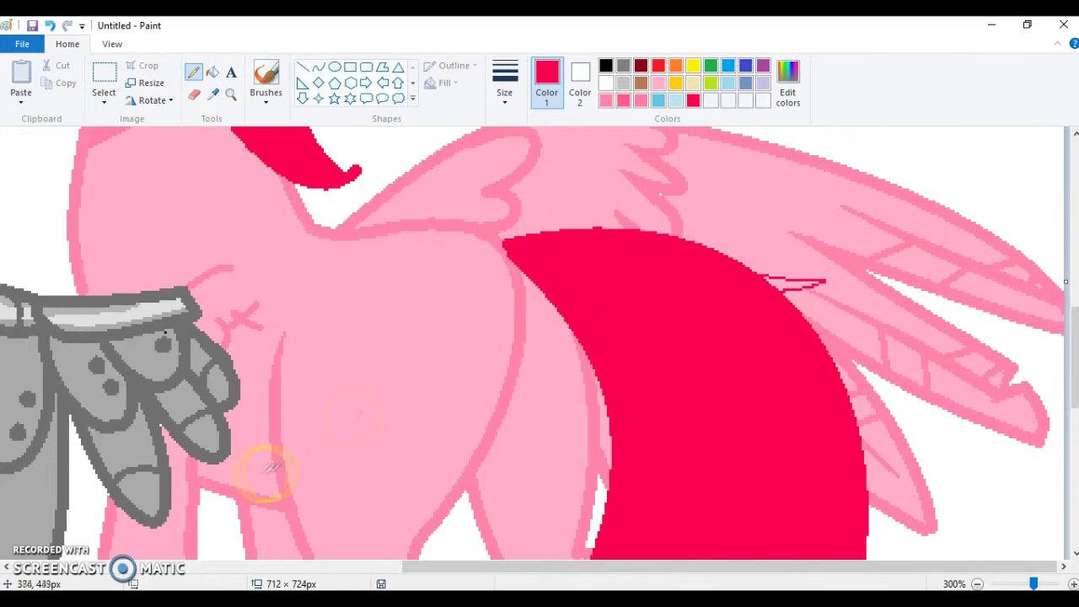
Step: Outline a pointed strand off the tail's inner edge across the hind leg and fill it crimson
scroll(270, 468, down, 3)
scroll(464, 362, up, 4)
click(194, 74)
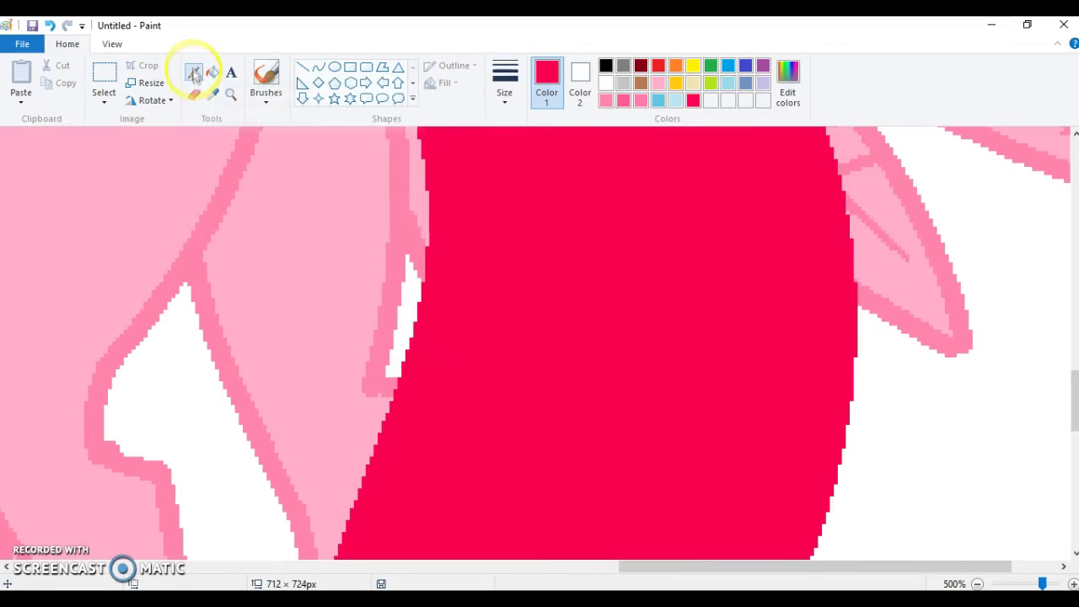
right_click(212, 76)
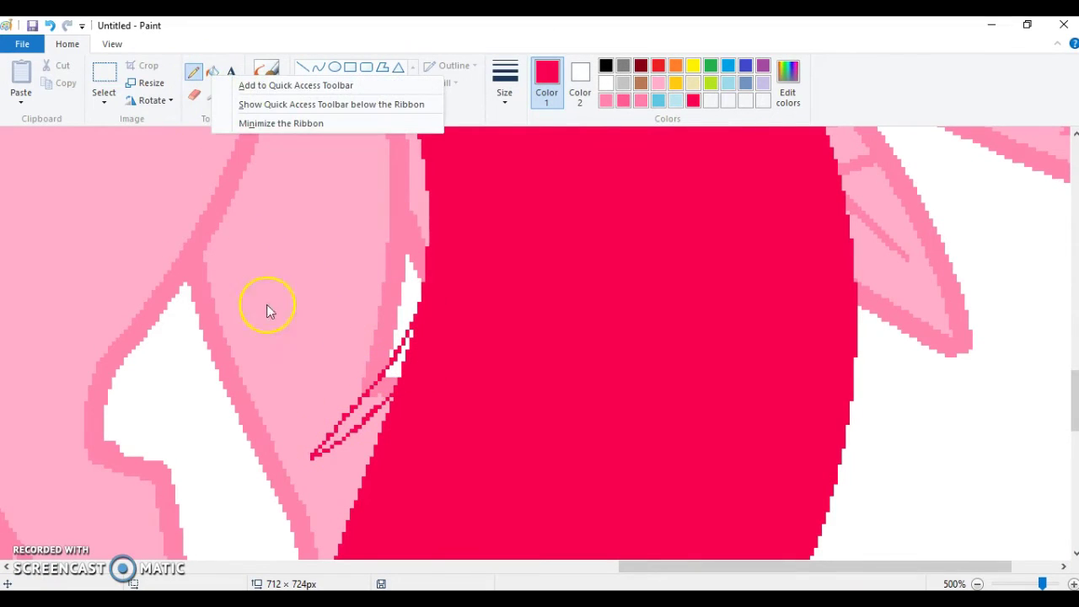
click(214, 74)
click(402, 375)
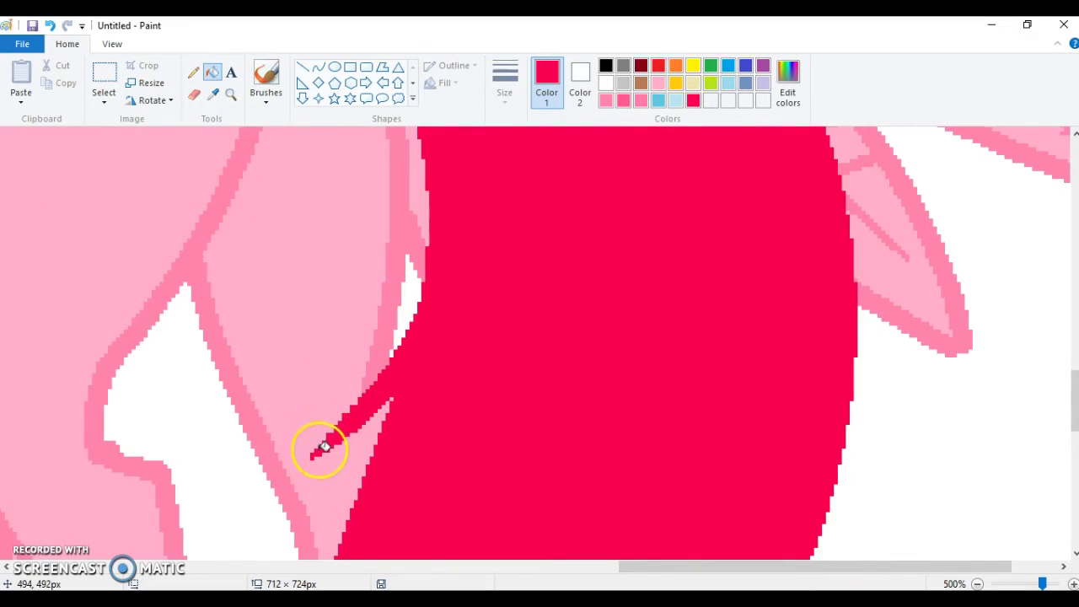
Step: Choose pale yellow and draw a curve on the flank for the edge of a paint palette mark
click(231, 94)
right_click(306, 303)
right_click(306, 303)
right_click(306, 304)
click(440, 404)
click(369, 306)
click(313, 277)
click(693, 82)
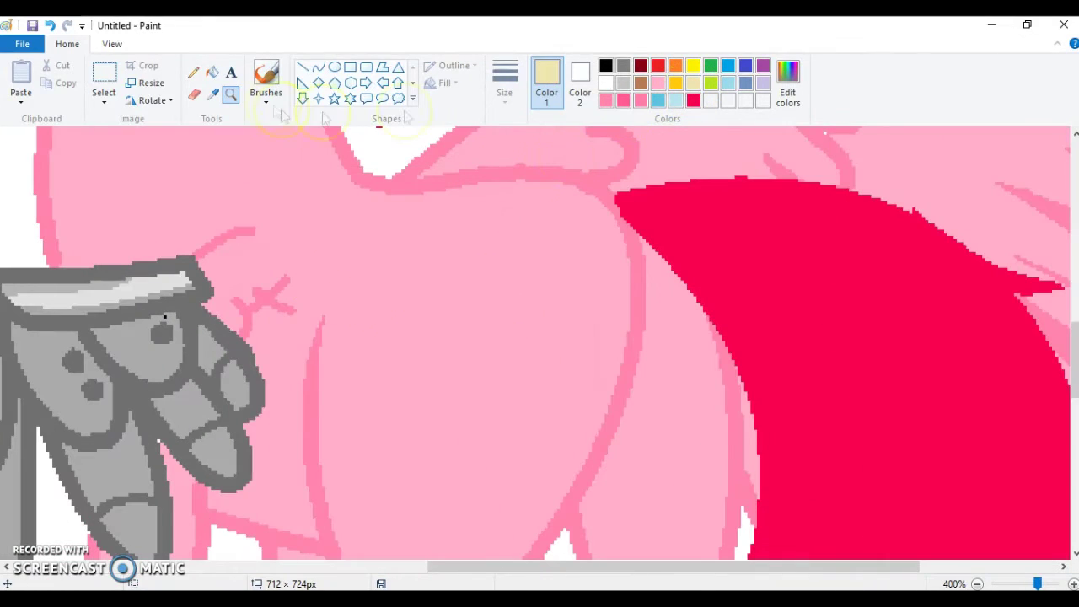
click(318, 66)
drag(500, 275, 369, 469)
drag(422, 371, 341, 378)
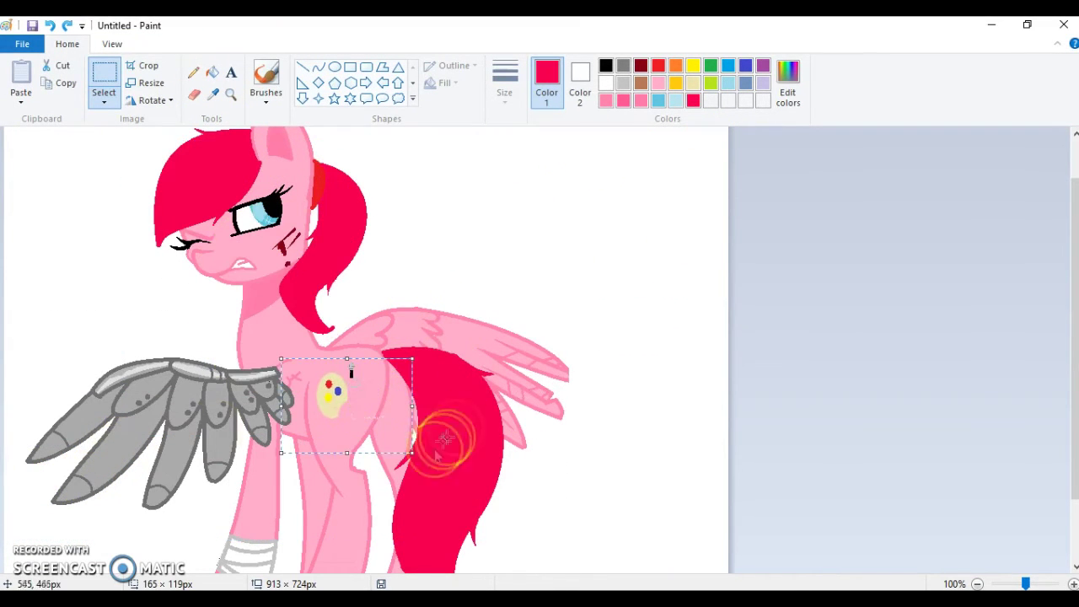
Step: Enlarge the selected palette and brush mark on the flank
drag(412, 453, 460, 506)
right_click(385, 441)
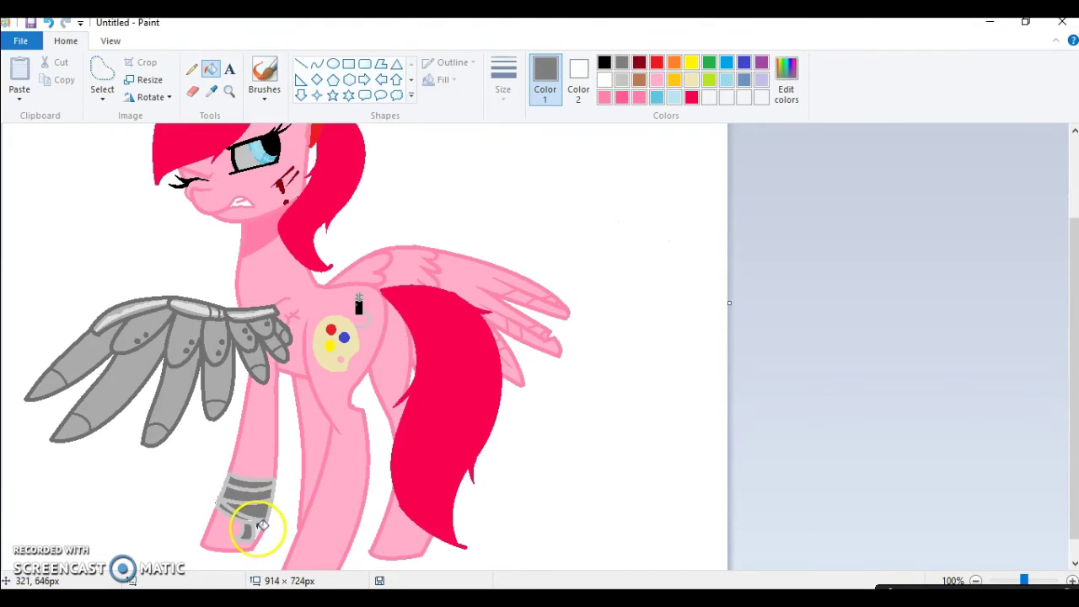
Step: Fill the remaining bandage piece at the front hoof with dark gray
click(257, 527)
click(228, 91)
click(234, 278)
click(249, 354)
right_click(471, 221)
right_click(533, 259)
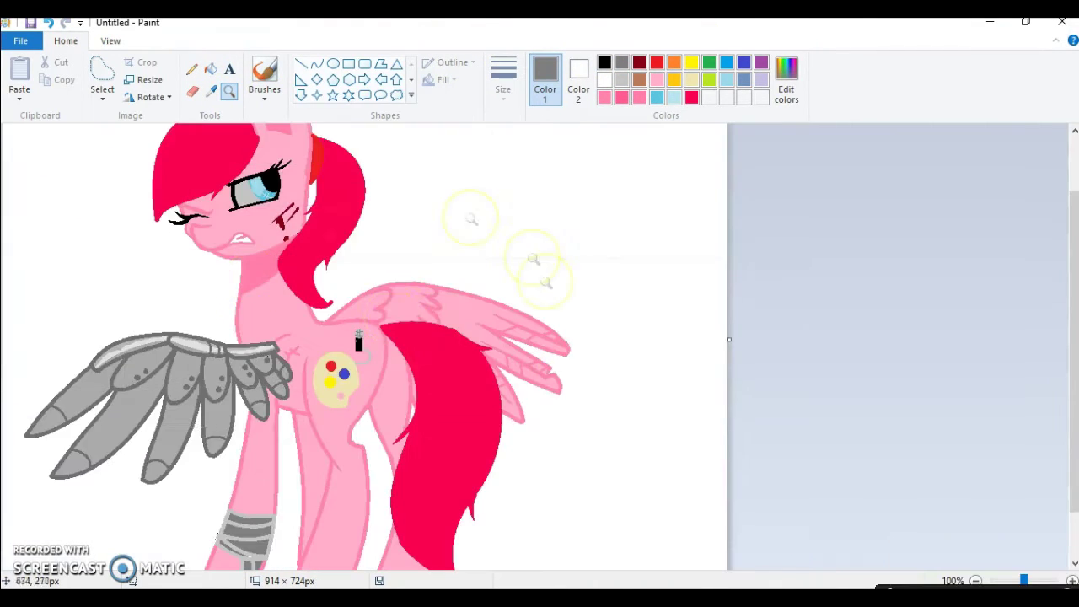
Step: Select the whole drawing and cut it from the canvas
click(99, 99)
click(72, 185)
right_click(141, 271)
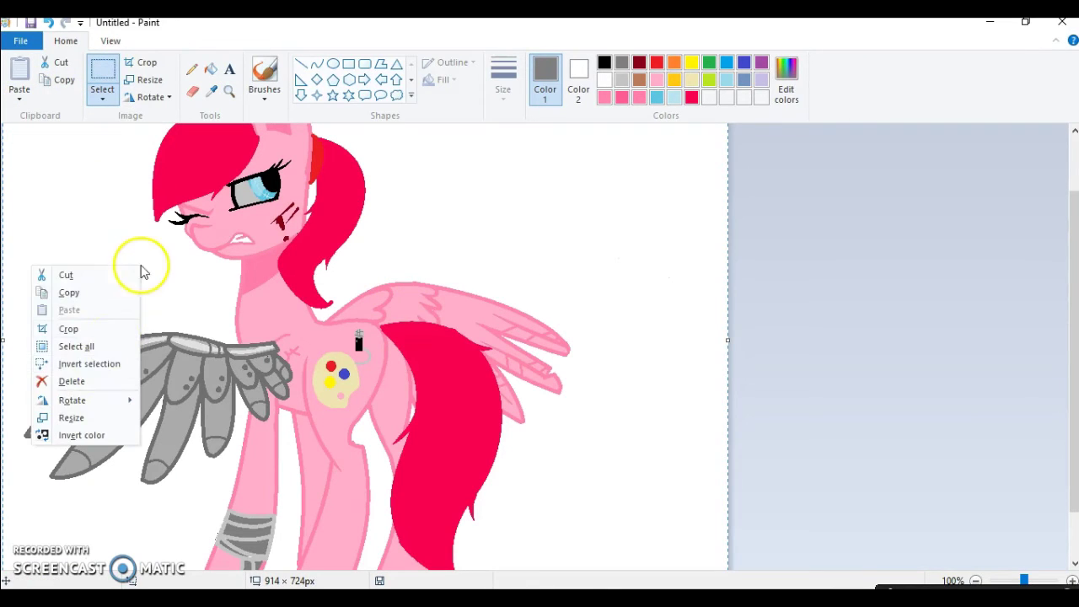
click(118, 275)
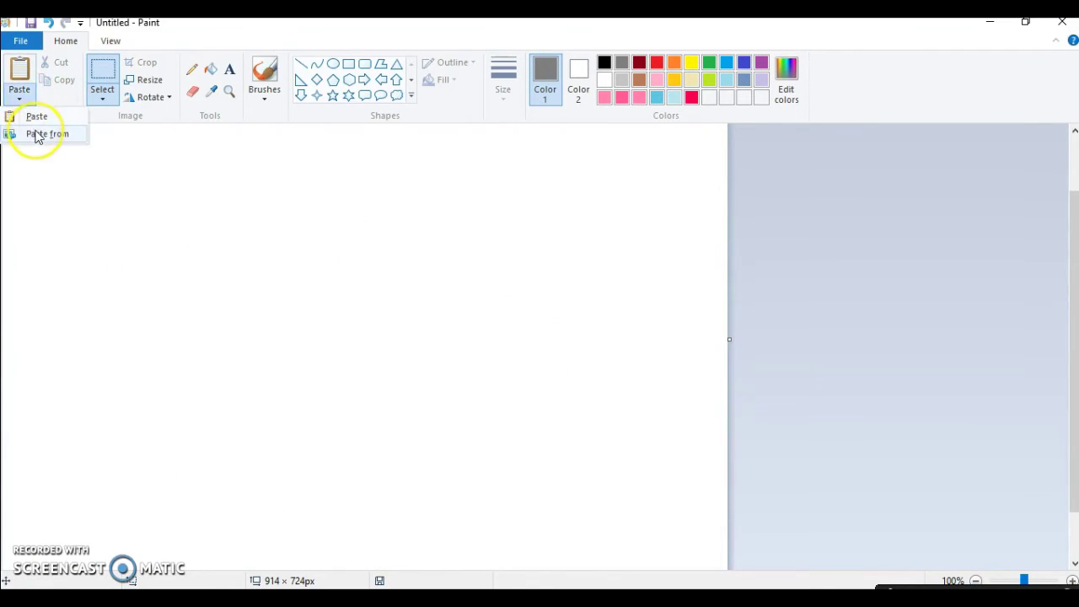
Step: Insert the picture ponyville_wasteland_by_vector_brony-d7xfo3p.png from Downloads and shift it on the canvas as the background
click(37, 135)
drag(457, 152, 455, 233)
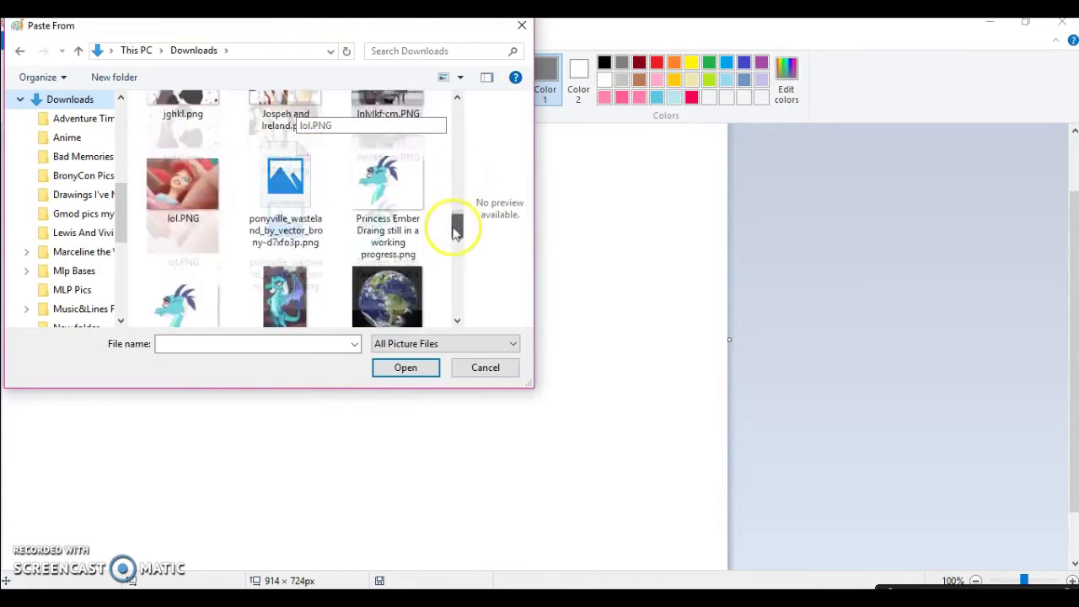
double_click(318, 217)
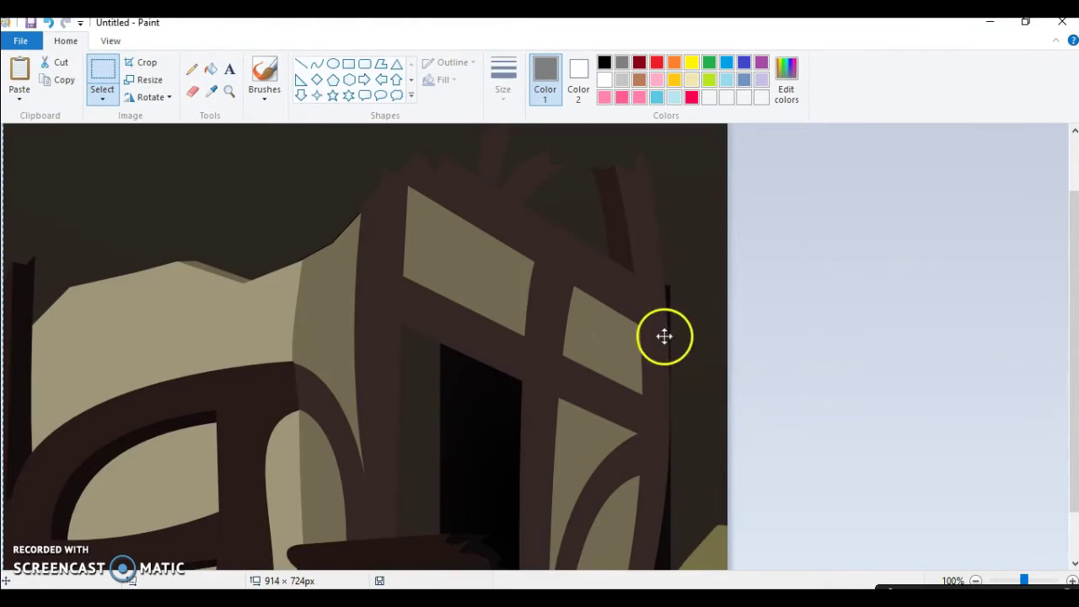
drag(664, 337, 72, 189)
drag(488, 434, 430, 348)
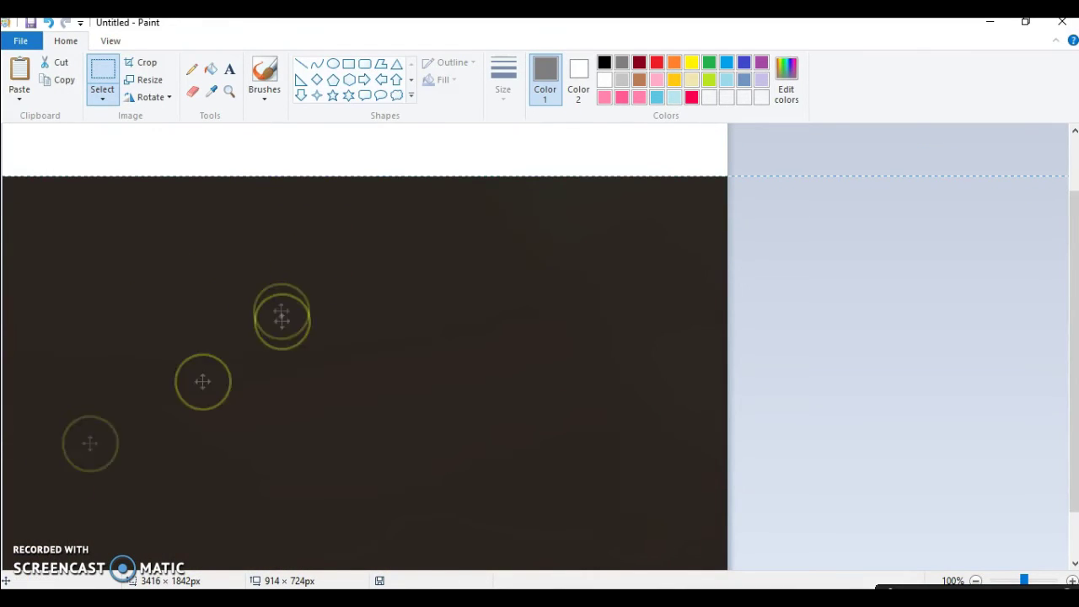
Step: Paste the cut pony drawing on top of the wasteland background
click(19, 78)
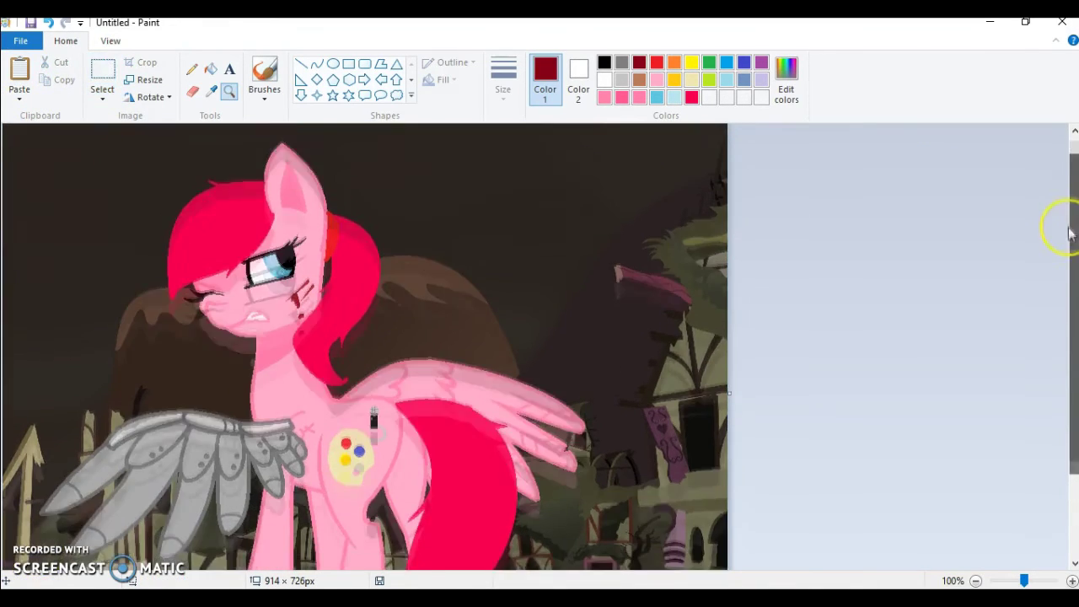
drag(1059, 212, 1059, 284)
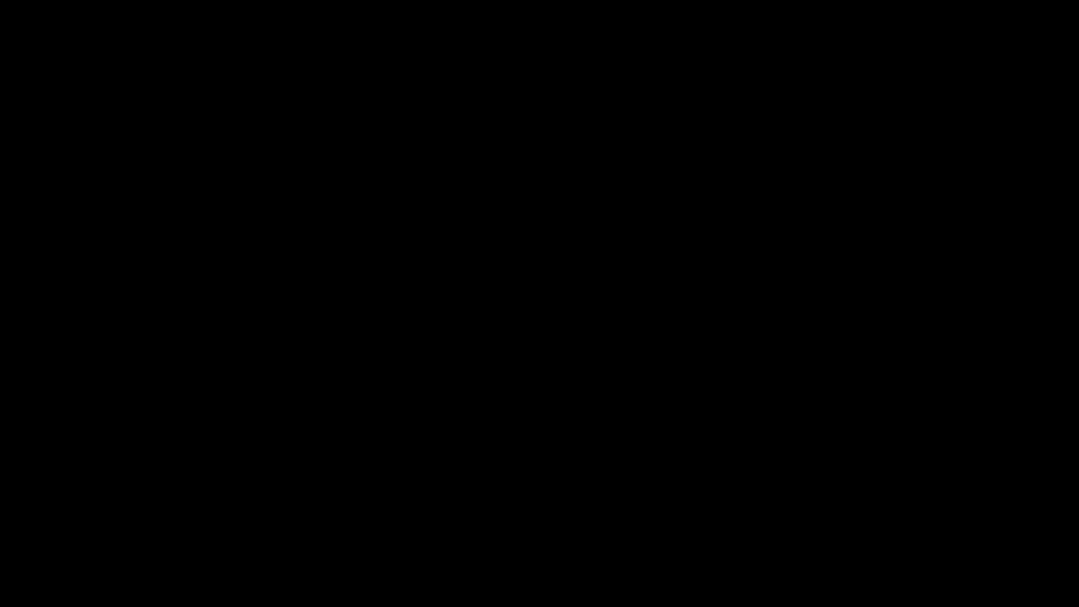